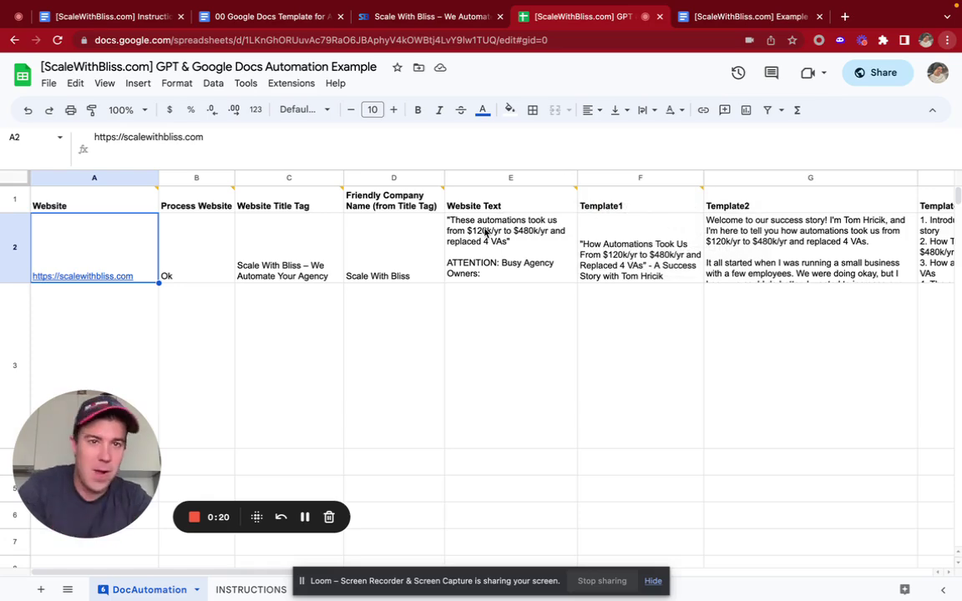
- Bring up the '[ScaleWithBliss.com] Example' proposal Doc from its browser tab
{"action": "left_click", "coordinate": [259, 328]}
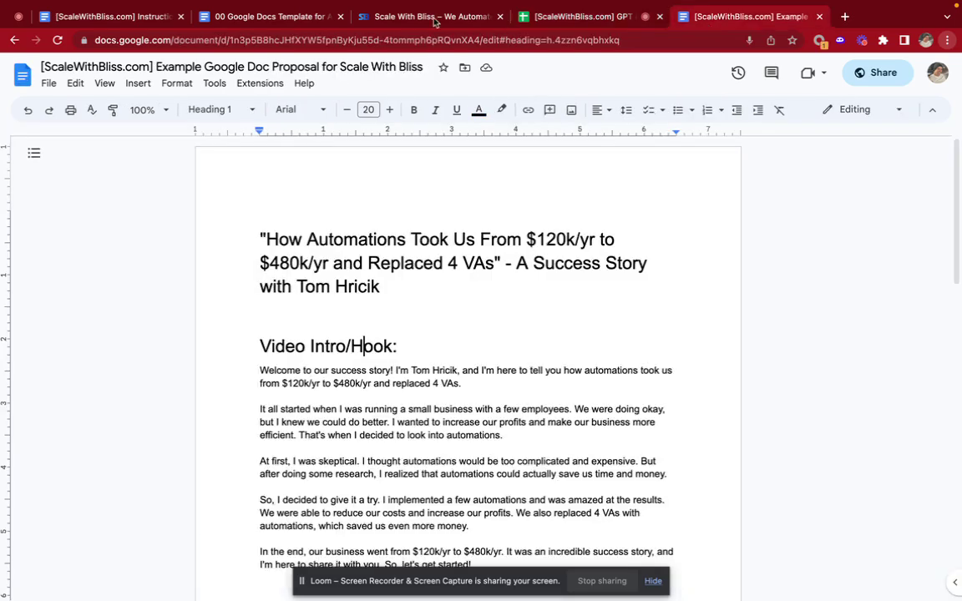
- Review the example proposal's generated title and Video Intro/Hook section
{"action": "left_click", "coordinate": [699, 20]}
{"action": "left_click", "coordinate": [260, 240]}
{"action": "left_click", "coordinate": [373, 346]}
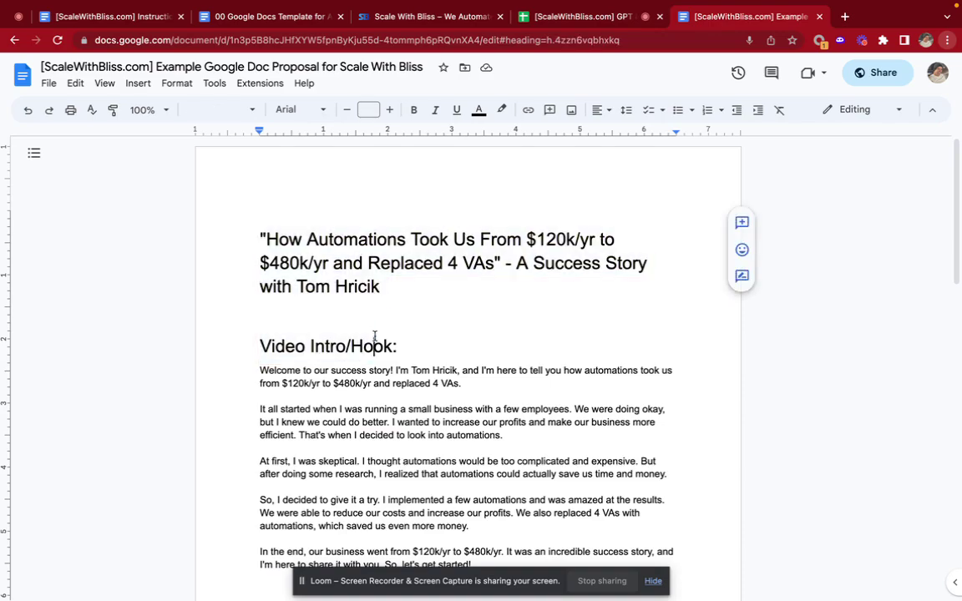
{"action": "scroll", "coordinate": [367, 414], "scroll_direction": "down", "scroll_amount": 15}
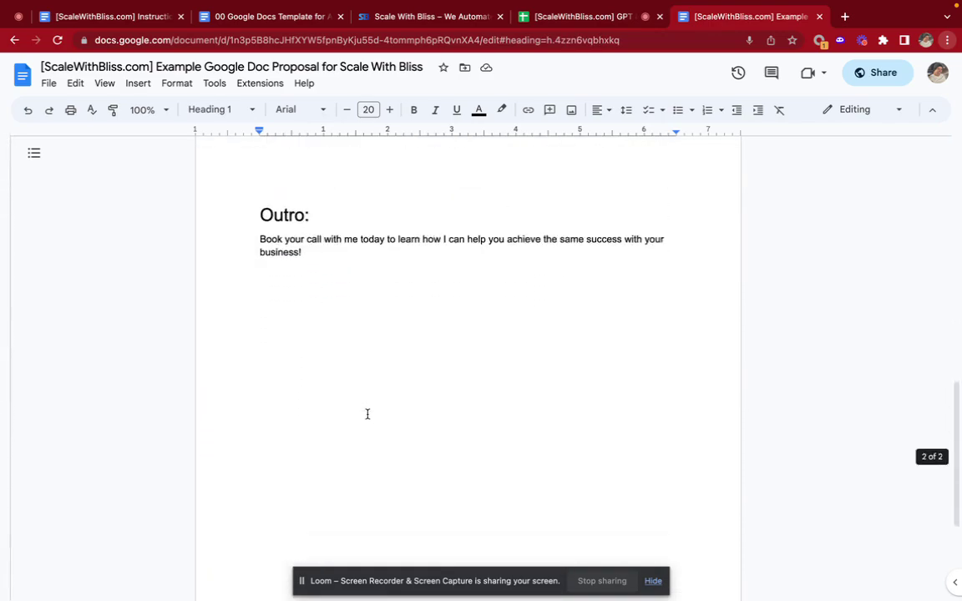
{"action": "scroll", "coordinate": [367, 414], "scroll_direction": "up", "scroll_amount": 15}
{"action": "left_click_drag", "start_coordinate": [234, 207], "coordinate": [406, 434]}
{"action": "left_click", "coordinate": [407, 433]}
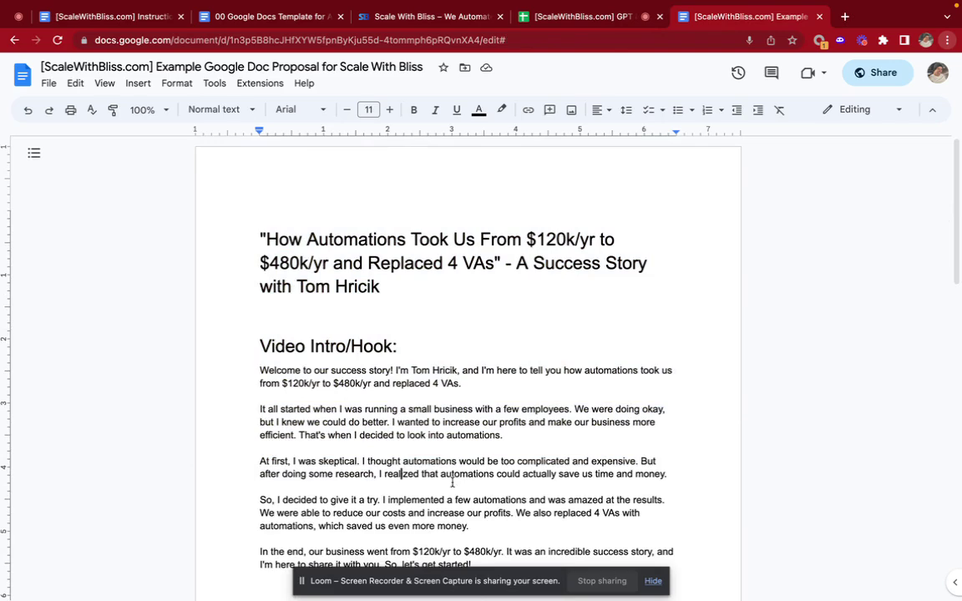
- Compare row 2's Template1 cell with the title generated in the example proposal
{"action": "left_click", "coordinate": [560, 21]}
{"action": "left_click", "coordinate": [324, 243]}
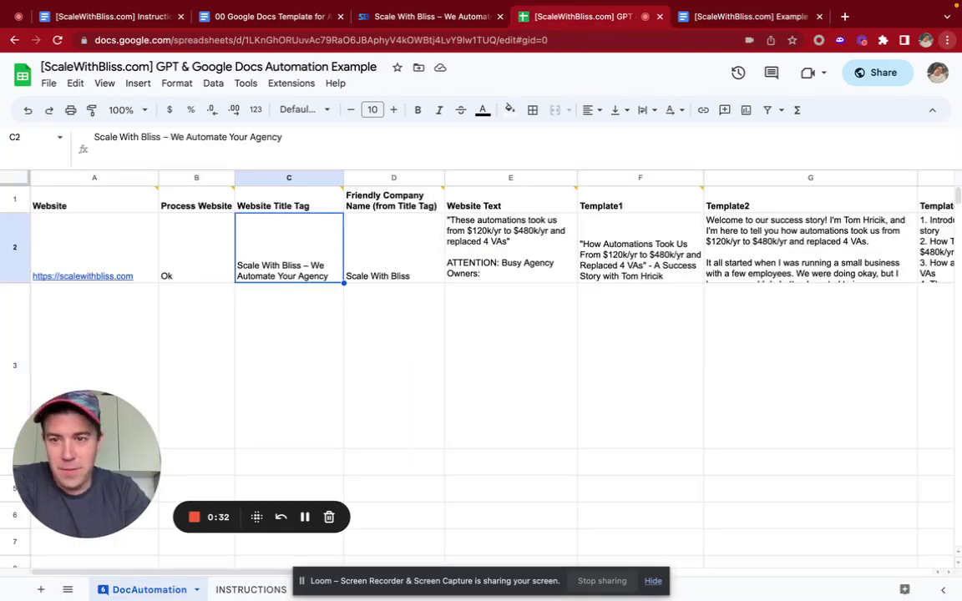
{"action": "key", "text": "Right"}
{"action": "key", "text": "Right"}
{"action": "key", "text": "Right"}
{"action": "key", "text": "Right"}
{"action": "key", "text": "Right"}
{"action": "key", "text": "Right"}
{"action": "key", "text": "Right"}
{"action": "key", "text": "Left"}
{"action": "key", "text": "Left"}
{"action": "key", "text": "Left"}
{"action": "key", "text": "Left"}
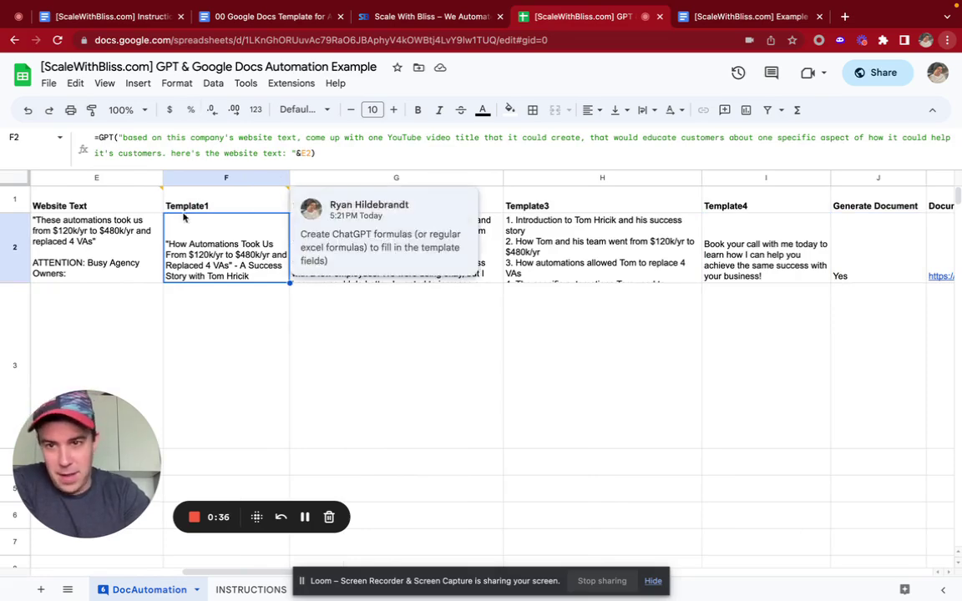
{"action": "left_click", "coordinate": [734, 16]}
{"action": "left_click_drag", "start_coordinate": [251, 237], "coordinate": [392, 292]}
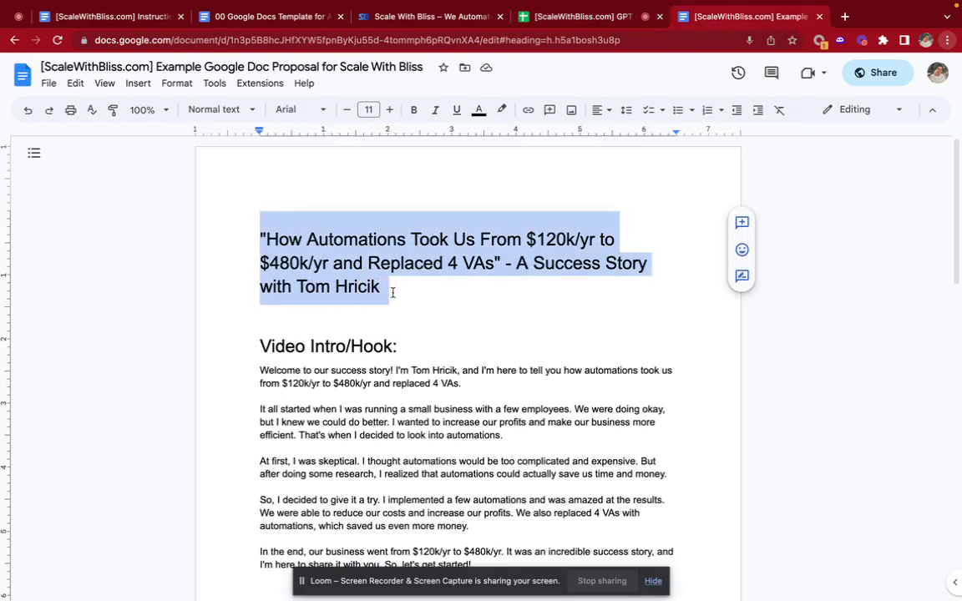
{"action": "left_click", "coordinate": [395, 291]}
{"action": "left_click", "coordinate": [513, 15]}
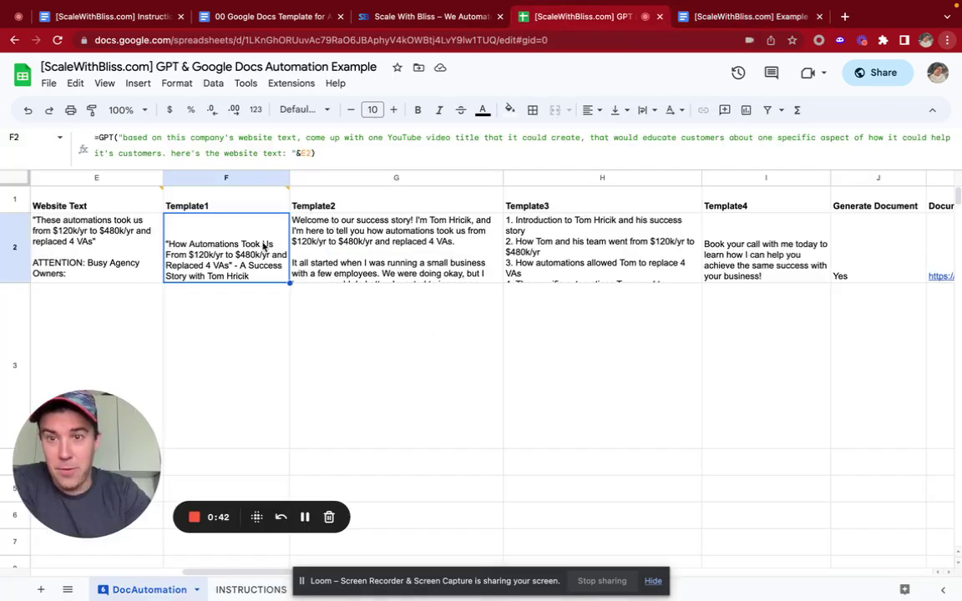
- Review the template Doc's {{Template1}} to {{Template4}} placeholders down to the Outro
{"action": "left_click", "coordinate": [252, 16]}
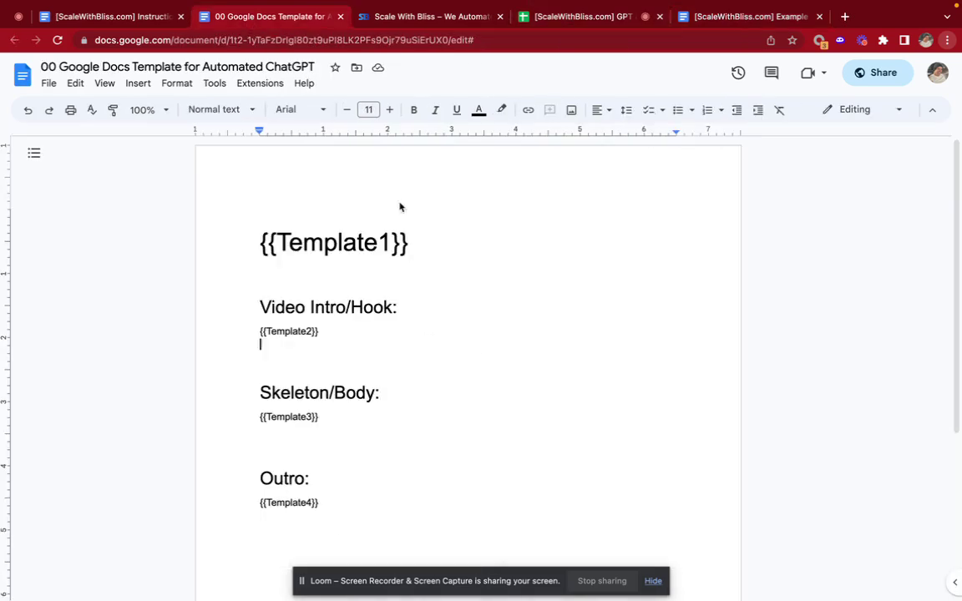
{"action": "left_click_drag", "start_coordinate": [262, 241], "coordinate": [433, 283]}
{"action": "left_click", "coordinate": [285, 253]}
{"action": "left_click_drag", "start_coordinate": [253, 240], "coordinate": [350, 457]}
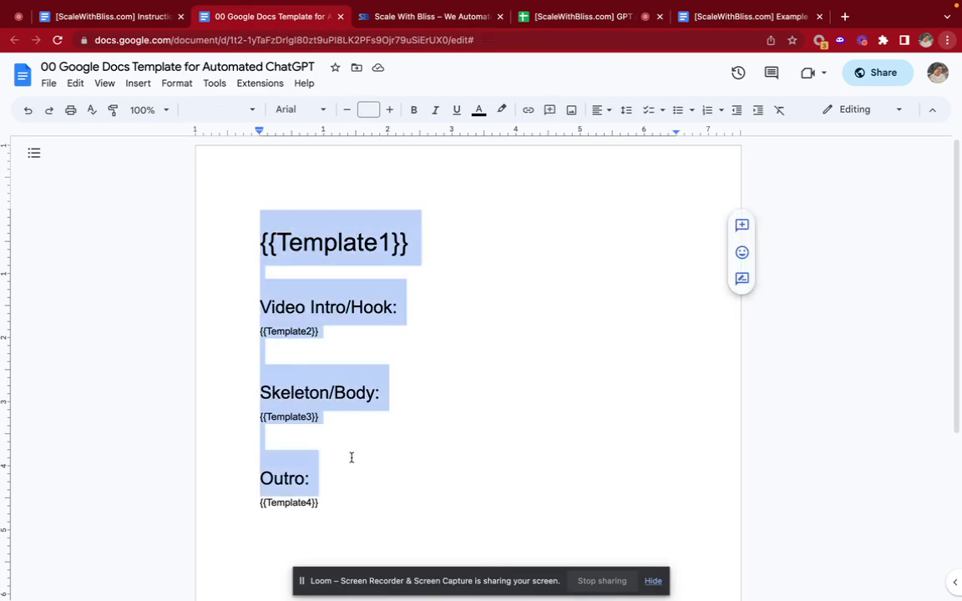
{"action": "left_click", "coordinate": [321, 392]}
{"action": "left_click_drag", "start_coordinate": [251, 415], "coordinate": [386, 418]}
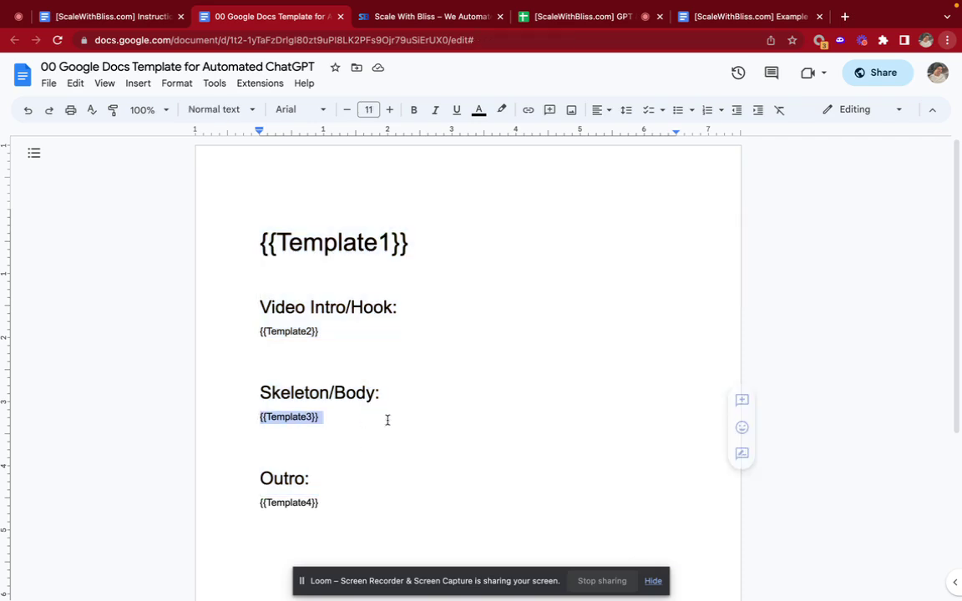
{"action": "left_click", "coordinate": [309, 503]}
{"action": "scroll", "coordinate": [308, 503], "scroll_direction": "down", "scroll_amount": 3}
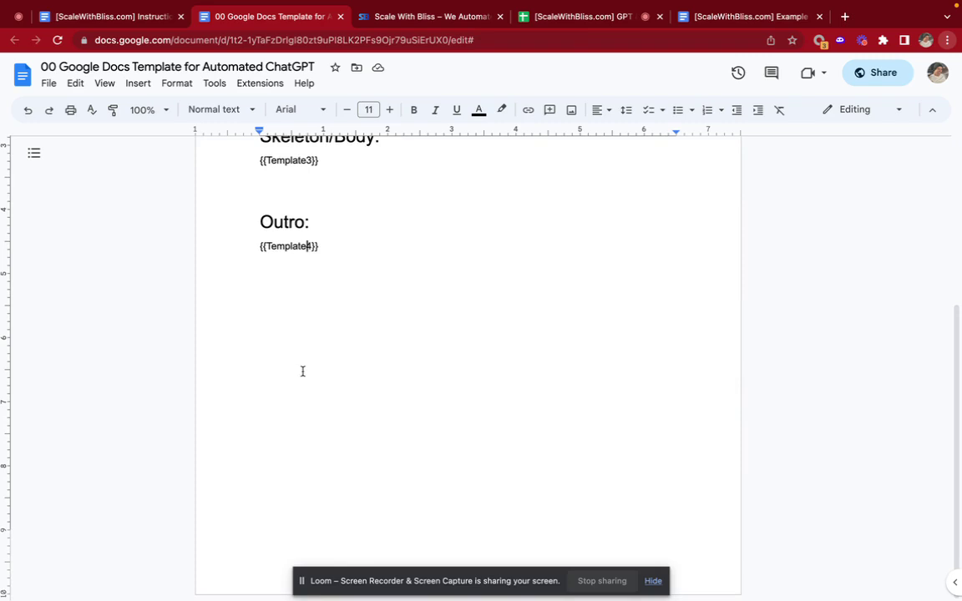
{"action": "left_click", "coordinate": [555, 16]}
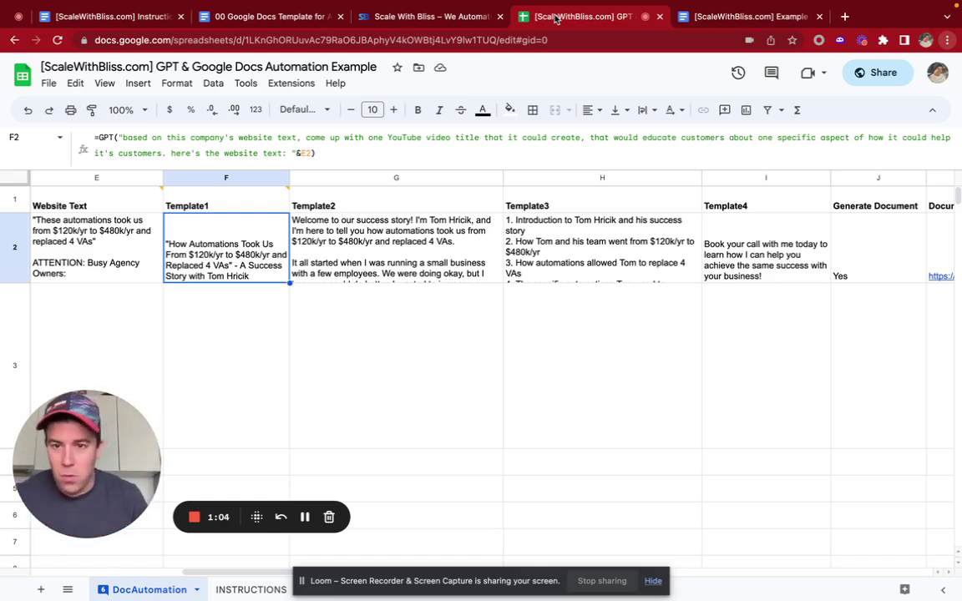
{"action": "key", "text": "Right"}
{"action": "key", "text": "Right"}
{"action": "key", "text": "Right"}
{"action": "key", "text": "Right"}
{"action": "key", "text": "Right"}
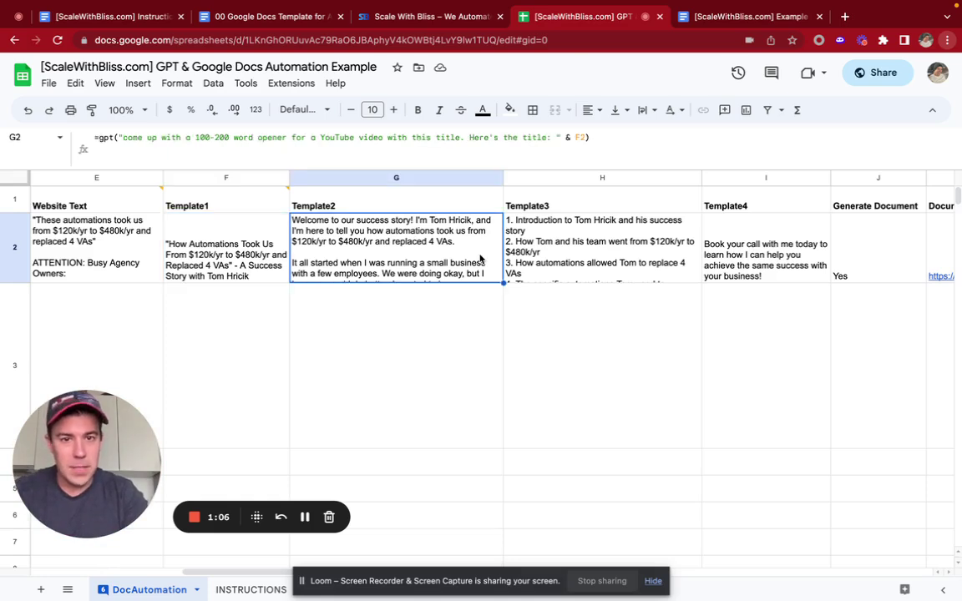
{"action": "key", "text": "Left"}
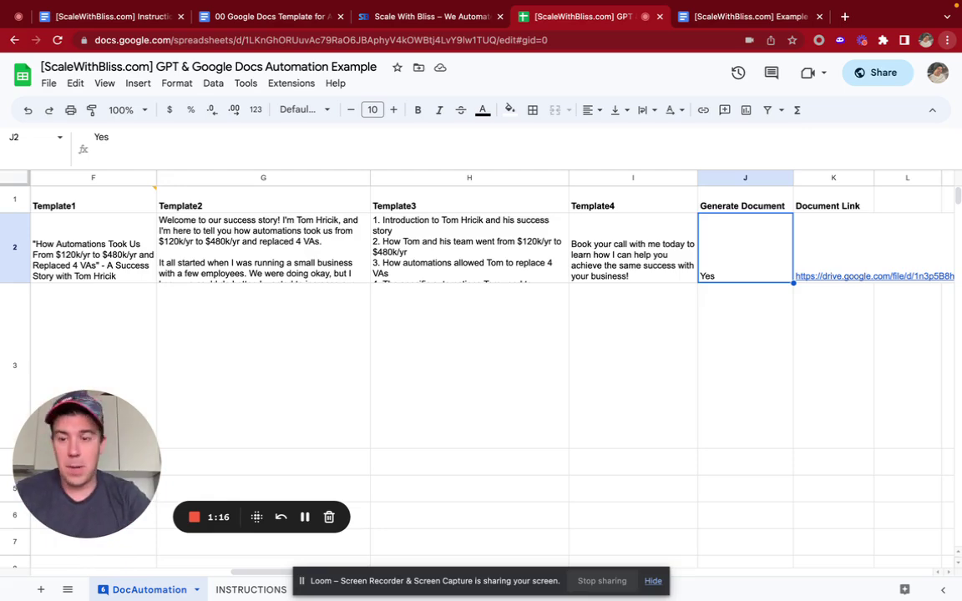
{"action": "key", "text": "Left"}
{"action": "key", "text": "Left"}
{"action": "key", "text": "Left"}
{"action": "key", "text": "Left"}
{"action": "key", "text": "Left"}
{"action": "key", "text": "Left"}
{"action": "key", "text": "Left"}
{"action": "key", "text": "Left"}
{"action": "key", "text": "Left"}
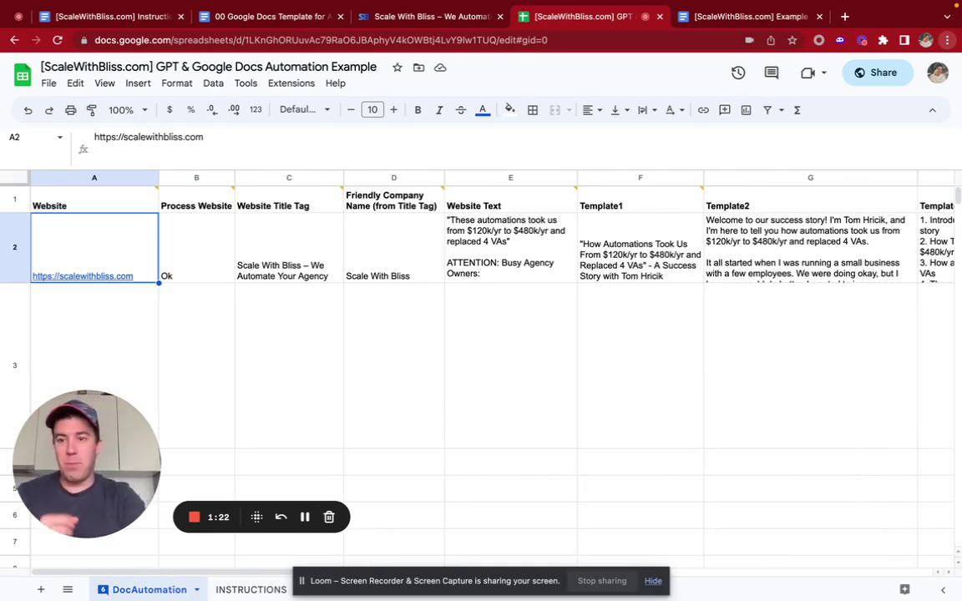
{"action": "key", "text": "Down"}
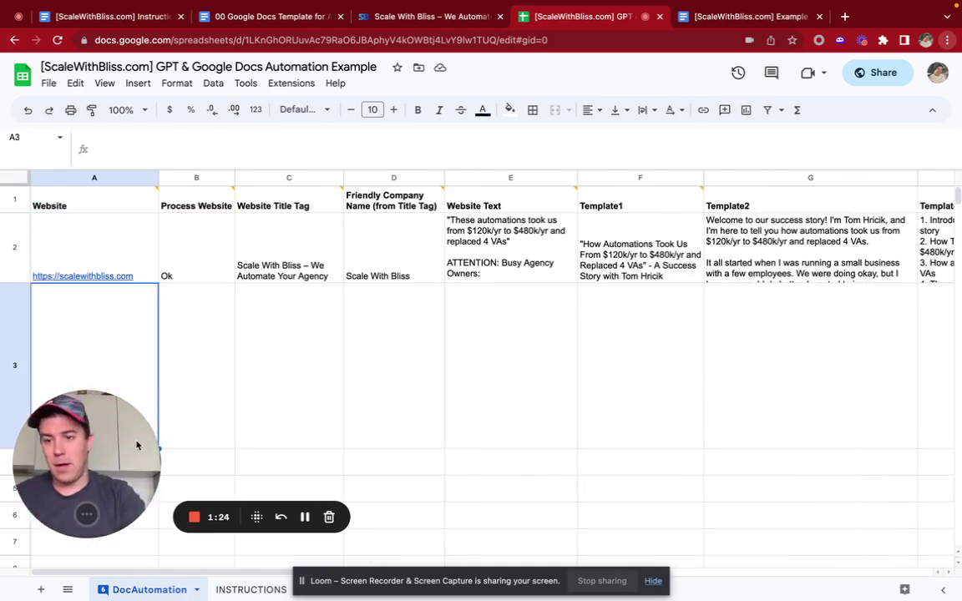
- Enter goldenweb.net into Website cell A3
{"action": "left_click_drag", "start_coordinate": [138, 447], "coordinate": [743, 405]}
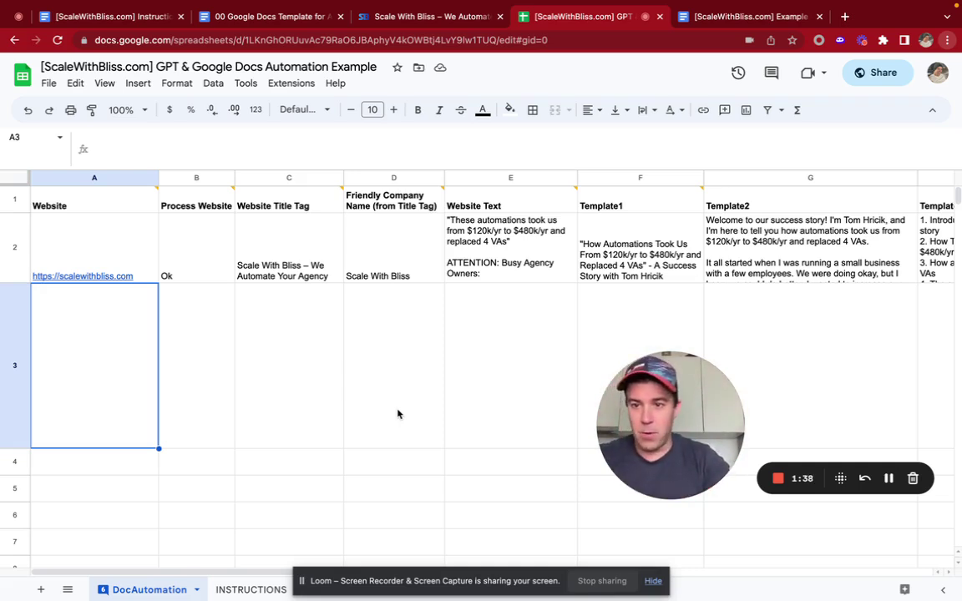
{"action": "left_click", "coordinate": [193, 401]}
{"action": "key", "text": "Left"}
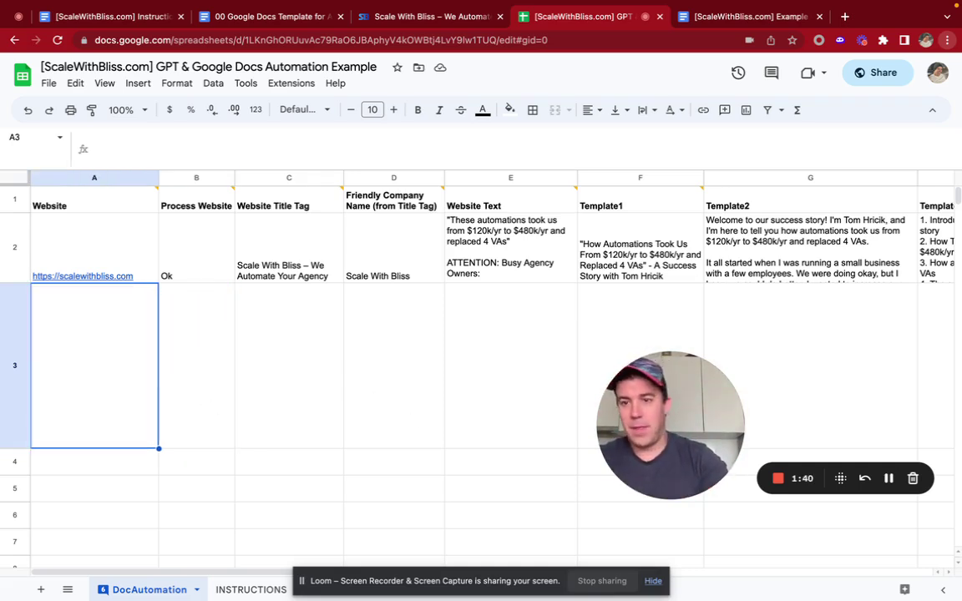
{"action": "type", "text": "goldenweb.net"}
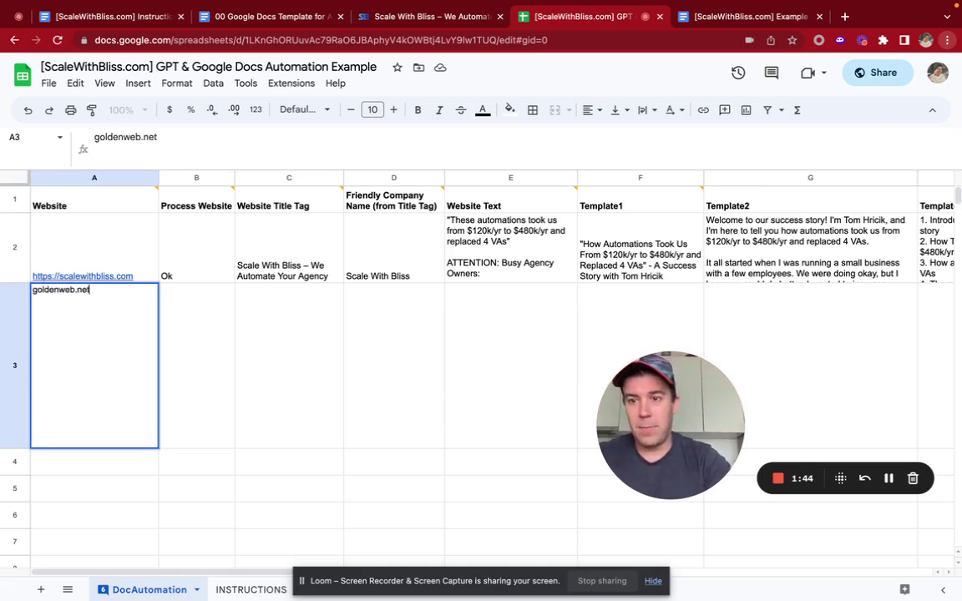
{"action": "key", "text": "Return"}
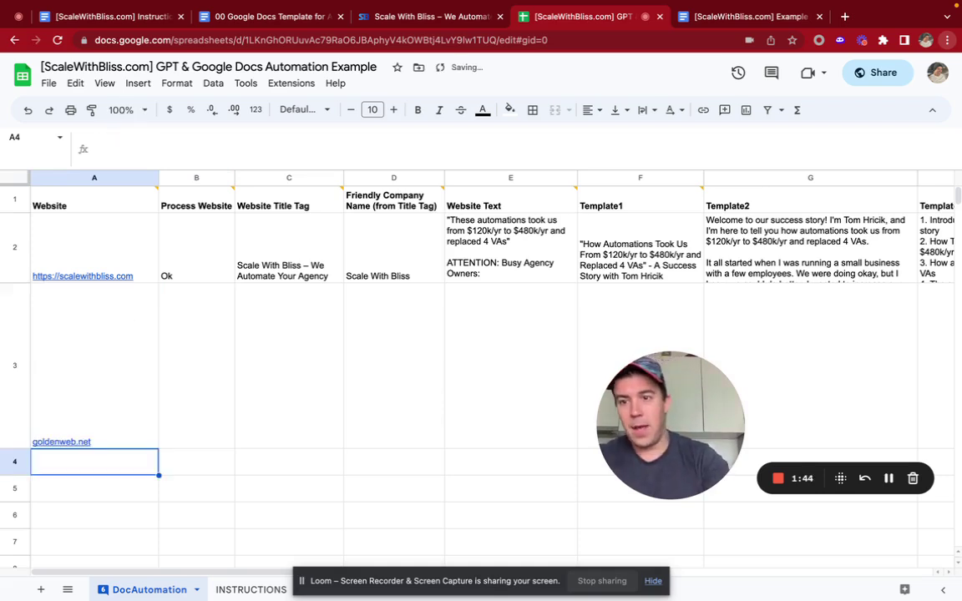
{"action": "left_click", "coordinate": [95, 364]}
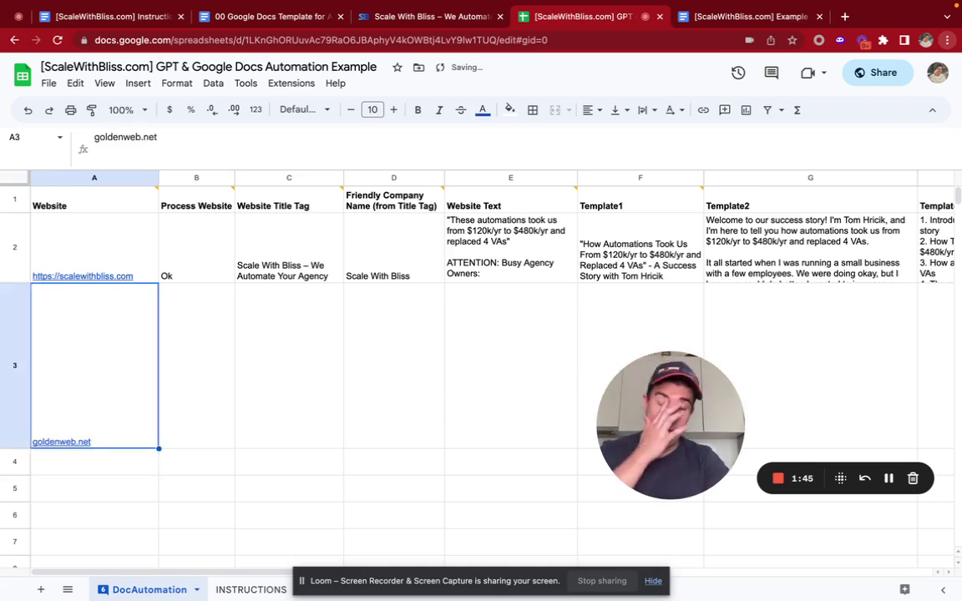
{"action": "left_click", "coordinate": [197, 397]}
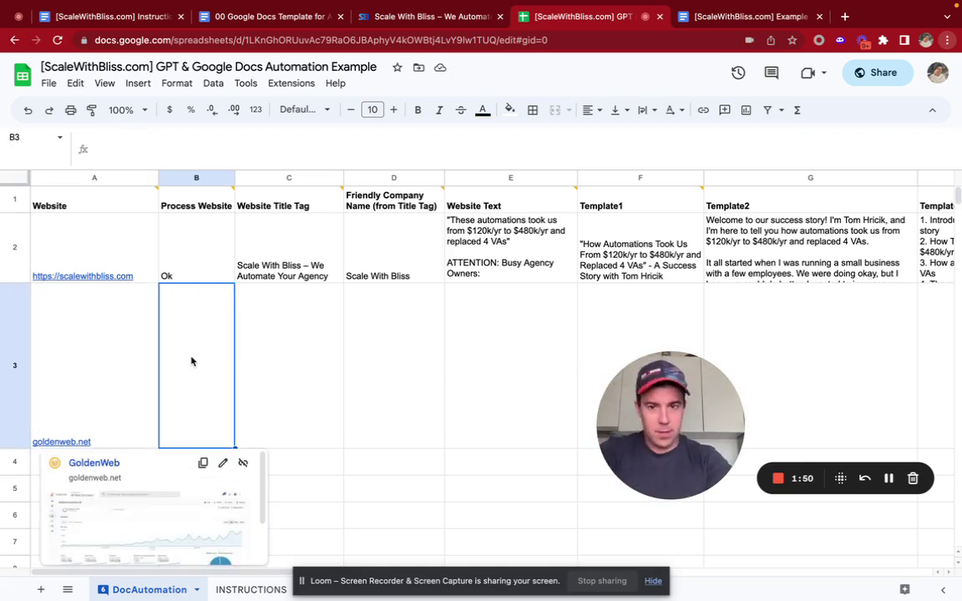
- Open goldenweb.net from cell A3's link preview in a new tab and view its homepage
{"action": "left_click", "coordinate": [259, 361]}
{"action": "left_click", "coordinate": [71, 373]}
{"action": "left_click", "coordinate": [88, 465]}
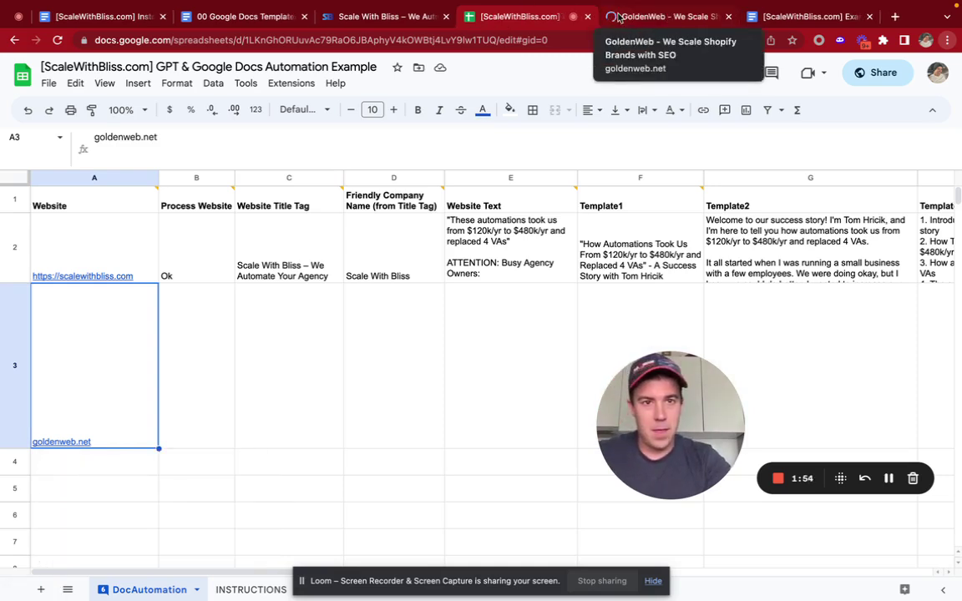
{"action": "left_click", "coordinate": [618, 19]}
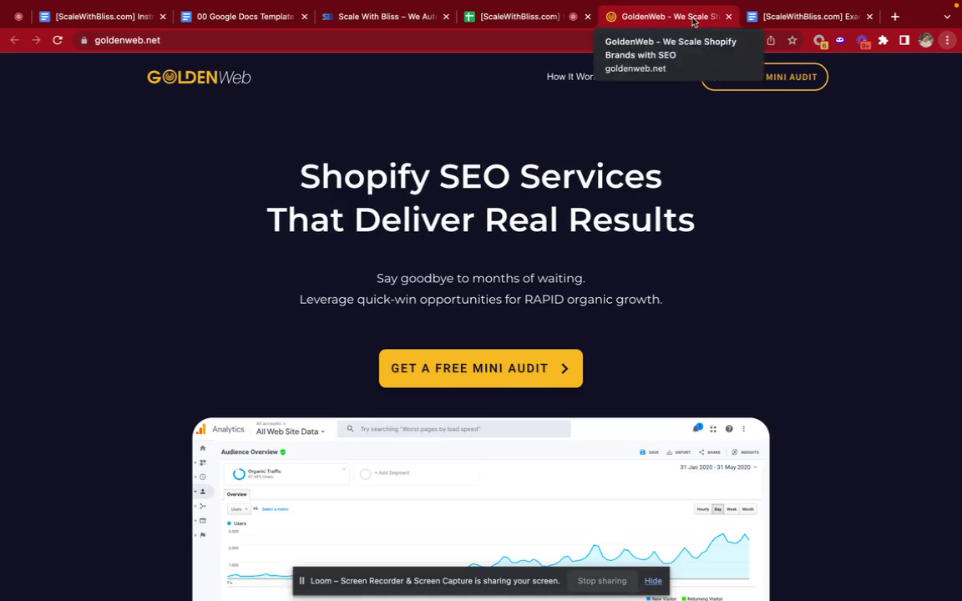
- Fill the B2 Process Website formula down to B3 and check GoldenWeb's row 3 results
{"action": "left_click", "coordinate": [530, 16]}
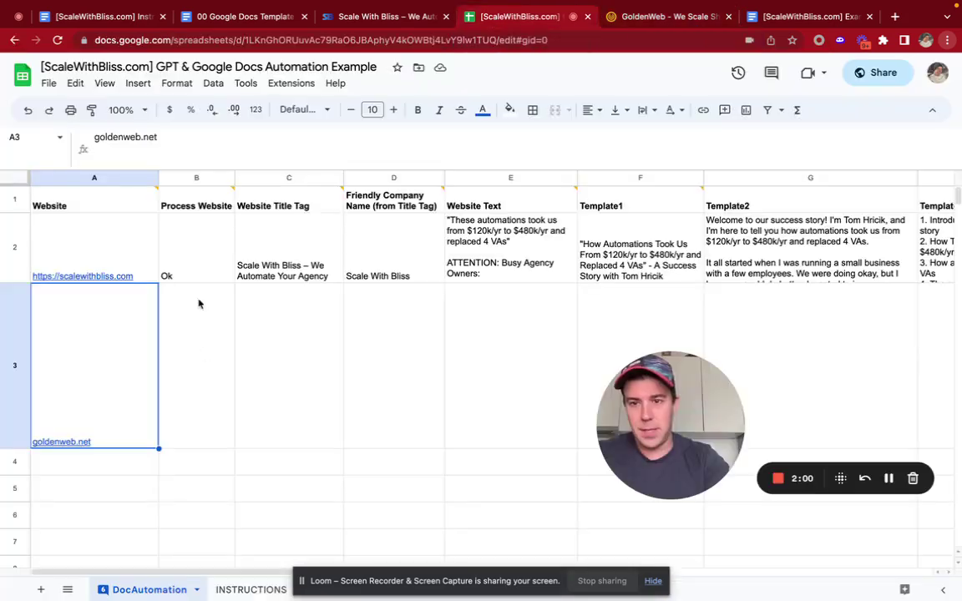
{"action": "left_click", "coordinate": [200, 356]}
{"action": "left_click", "coordinate": [193, 267]}
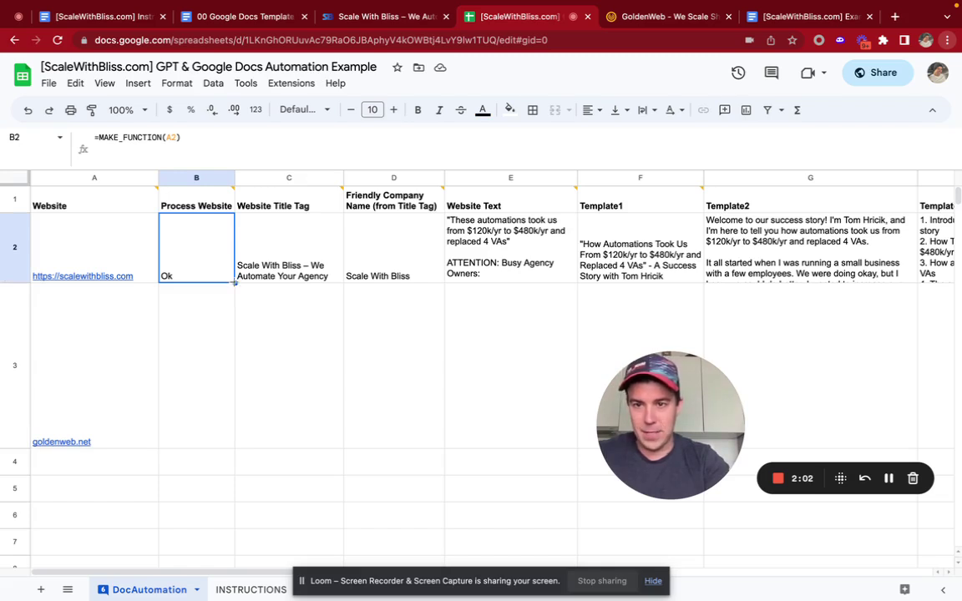
{"action": "left_click_drag", "start_coordinate": [235, 282], "coordinate": [229, 318]}
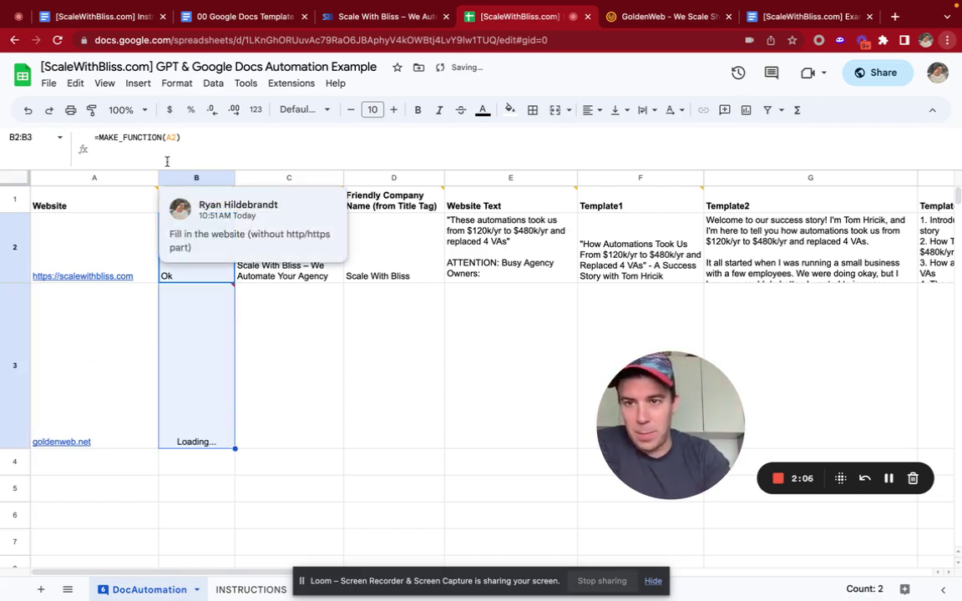
{"action": "left_click", "coordinate": [71, 365]}
{"action": "left_click", "coordinate": [205, 377]}
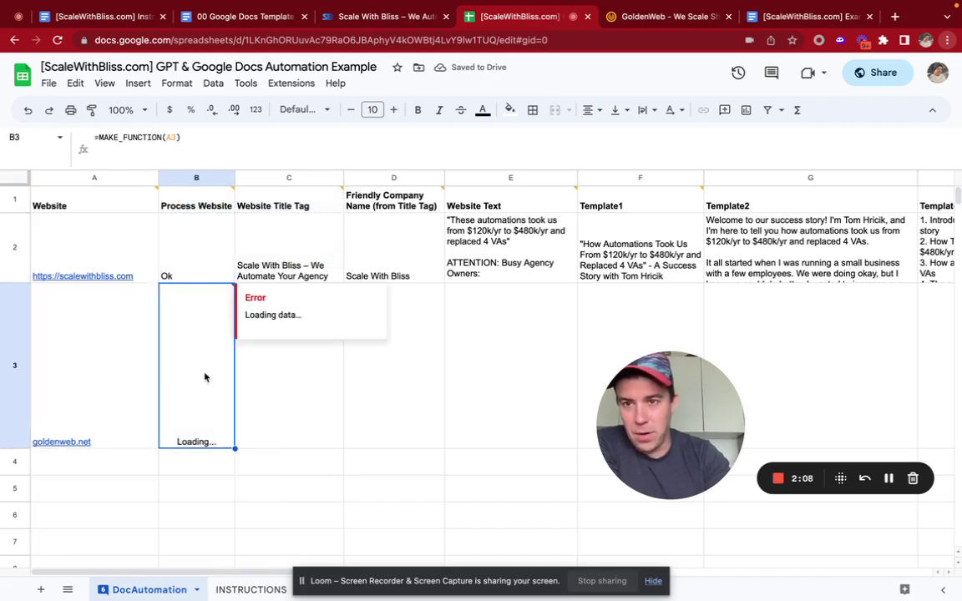
{"action": "left_click", "coordinate": [291, 370]}
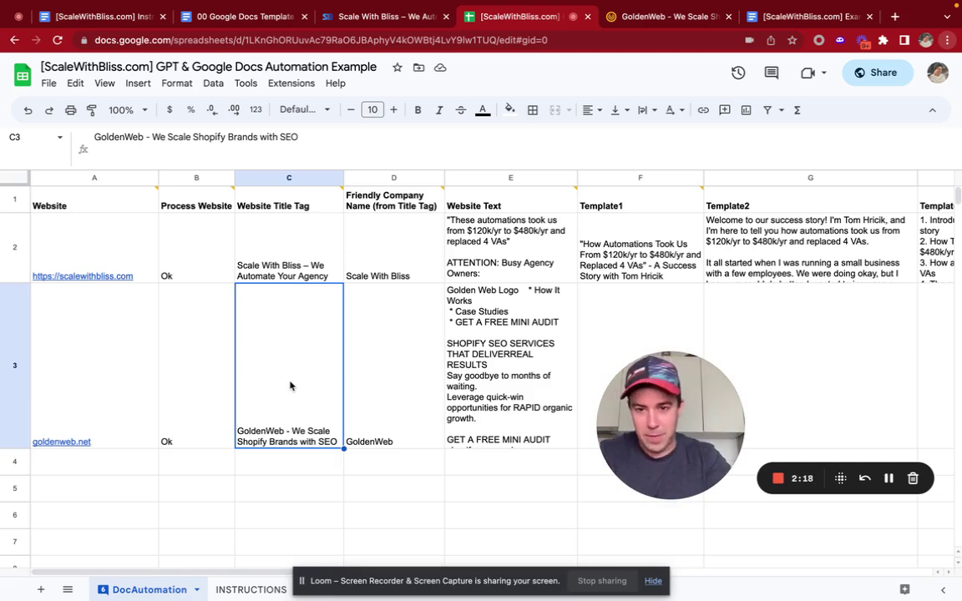
{"action": "left_click", "coordinate": [349, 355]}
{"action": "mouse_move", "coordinate": [380, 206]}
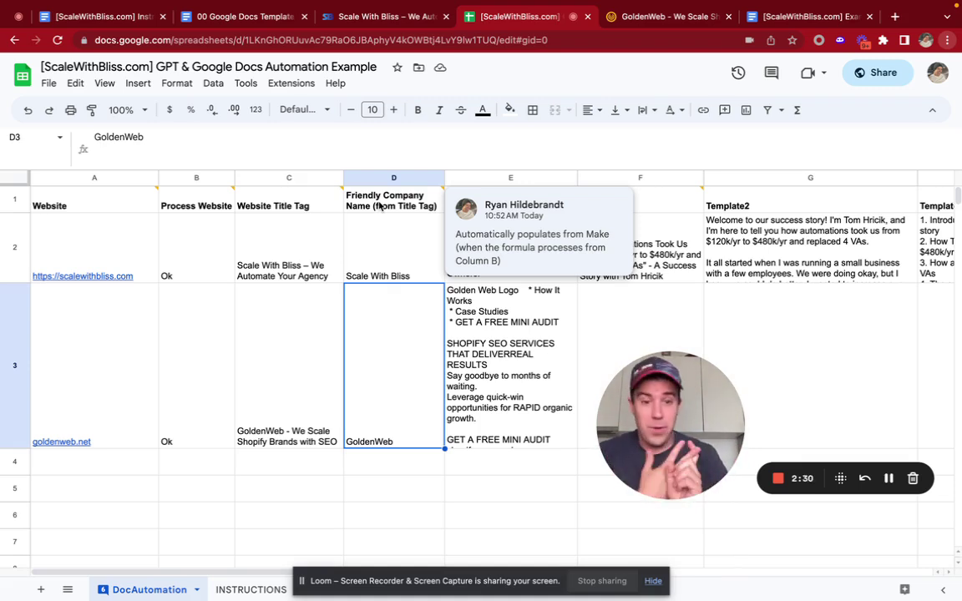
{"action": "left_click", "coordinate": [463, 339]}
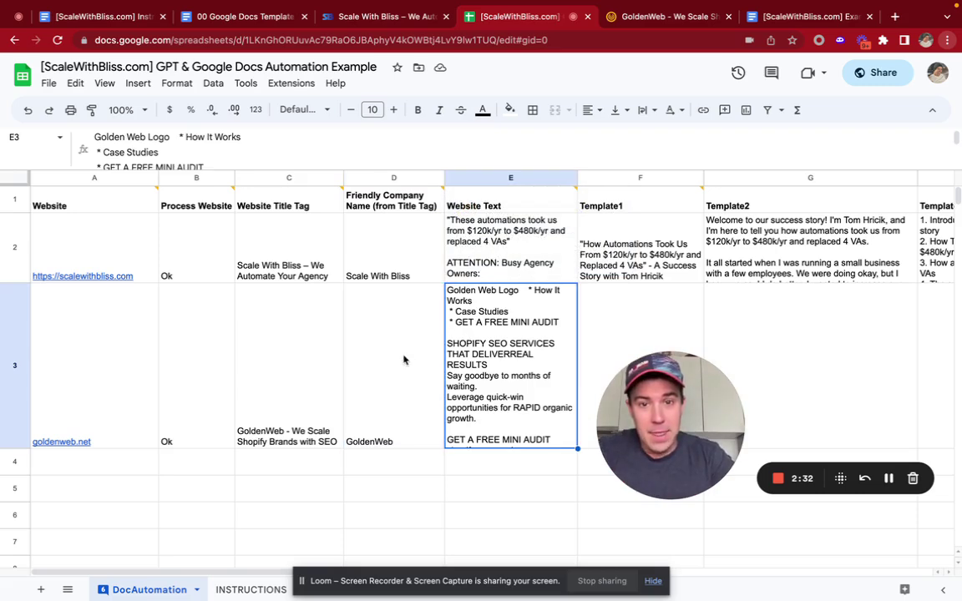
{"action": "scroll", "coordinate": [404, 359], "scroll_direction": "right", "scroll_amount": 2}
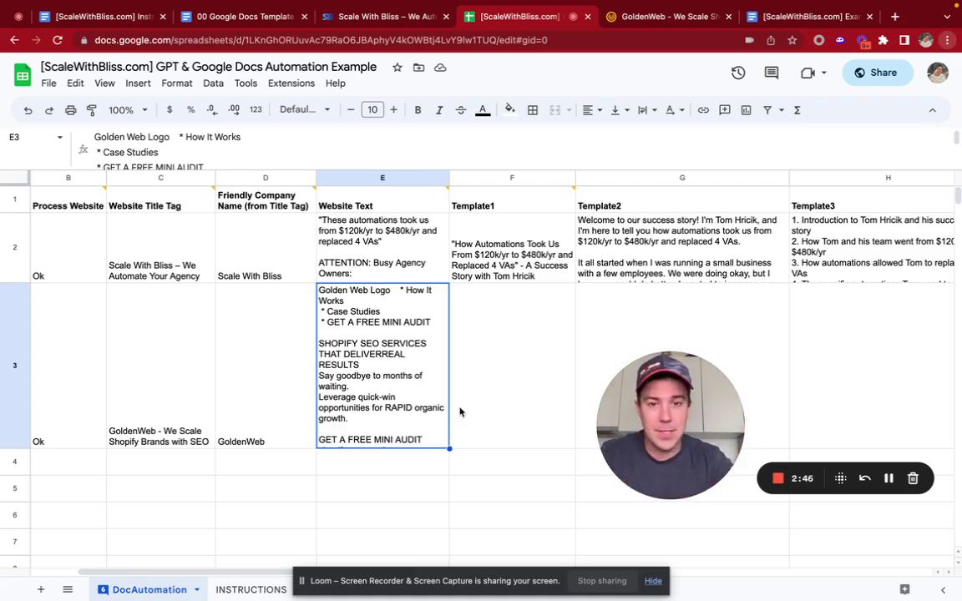
{"action": "left_click", "coordinate": [470, 337]}
{"action": "key", "text": "Up"}
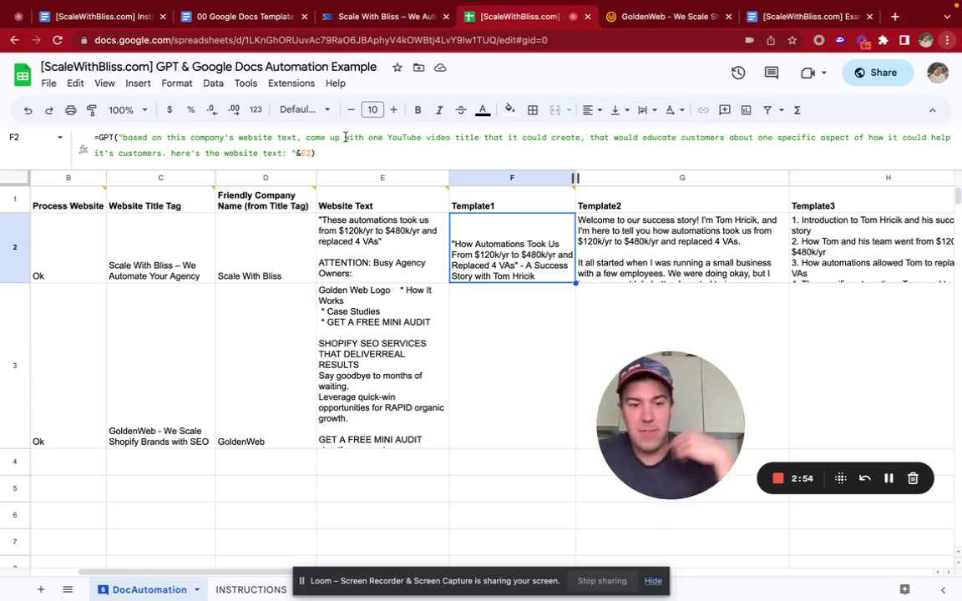
{"action": "left_click", "coordinate": [656, 251]}
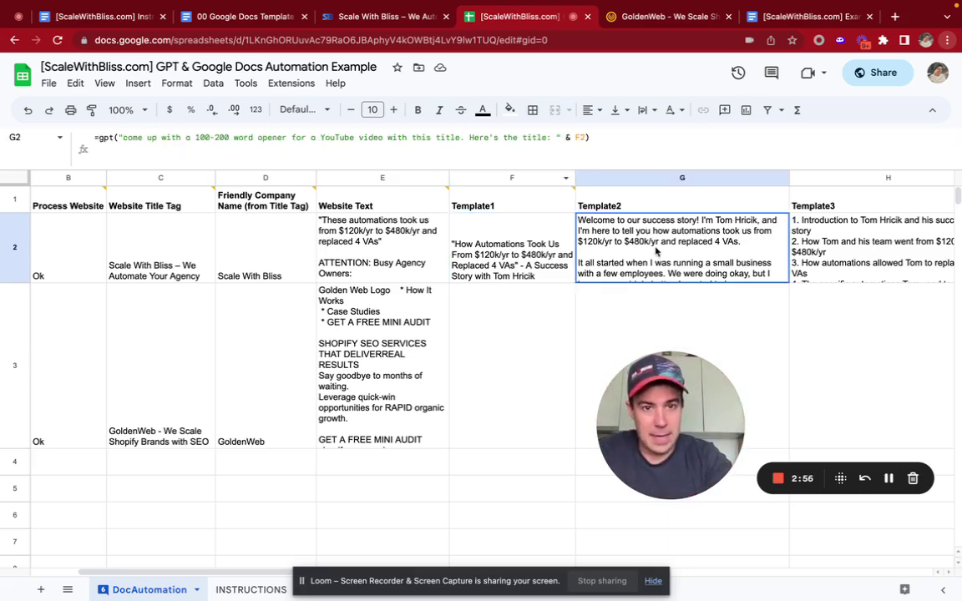
{"action": "left_click", "coordinate": [850, 274]}
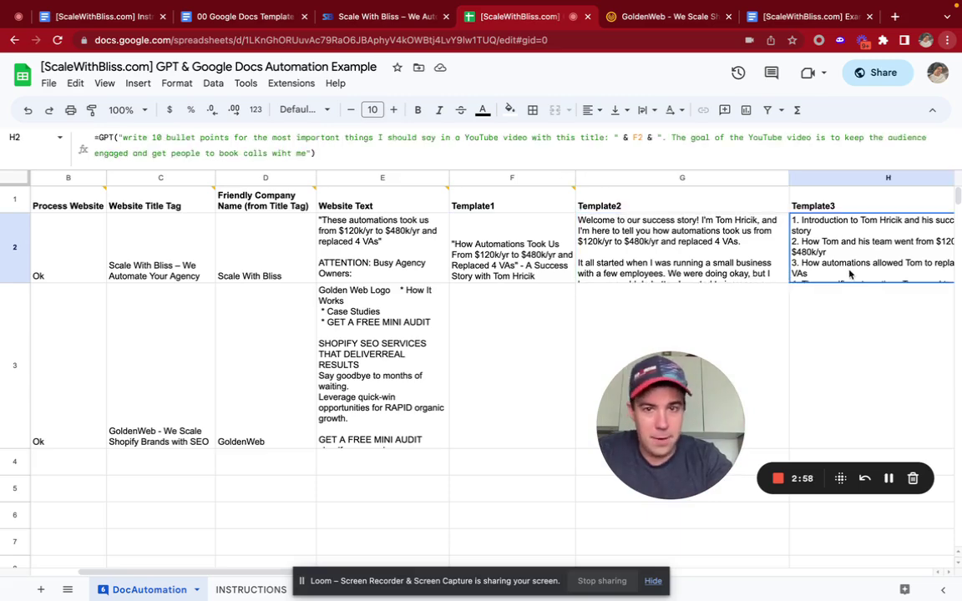
{"action": "scroll", "coordinate": [850, 274], "scroll_direction": "right", "scroll_amount": 3}
{"action": "left_click", "coordinate": [874, 245]}
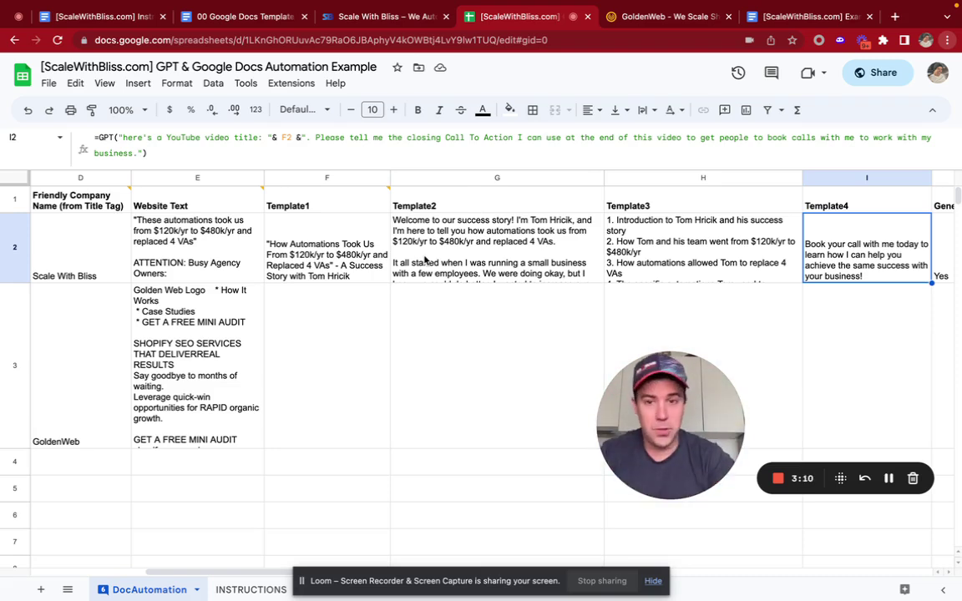
{"action": "left_click", "coordinate": [272, 307]}
{"action": "left_click", "coordinate": [290, 240]}
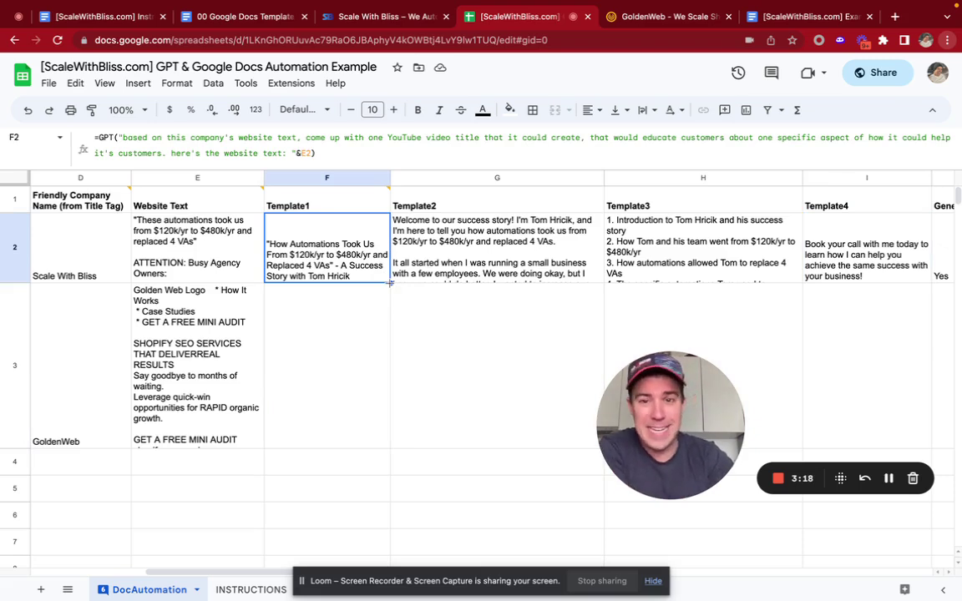
- Fill F2's Template1 GPT formula down to F3, producing GoldenWeb's Shopify SEO case-study title
{"action": "left_click_drag", "start_coordinate": [389, 283], "coordinate": [391, 333]}
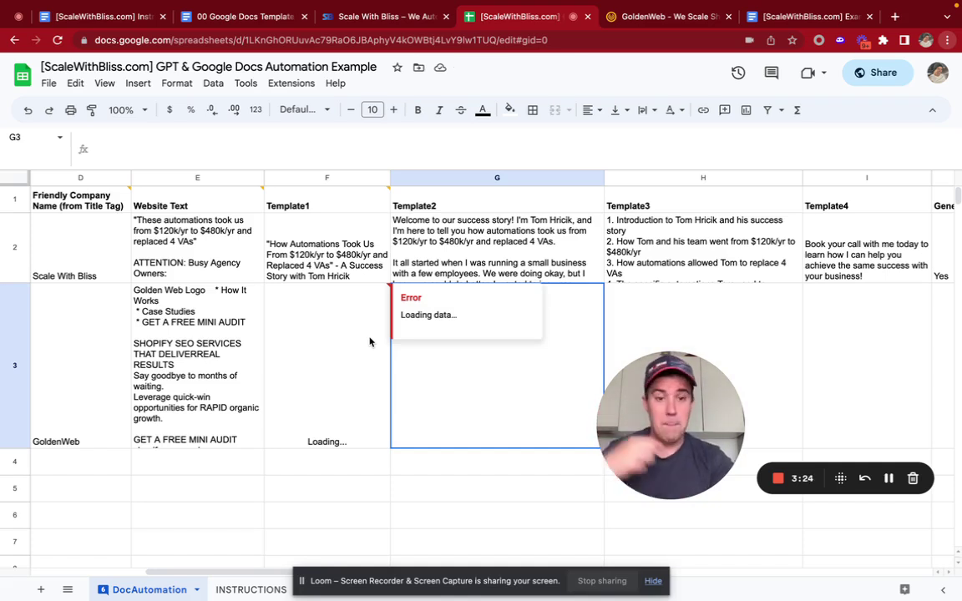
{"action": "left_click", "coordinate": [318, 359]}
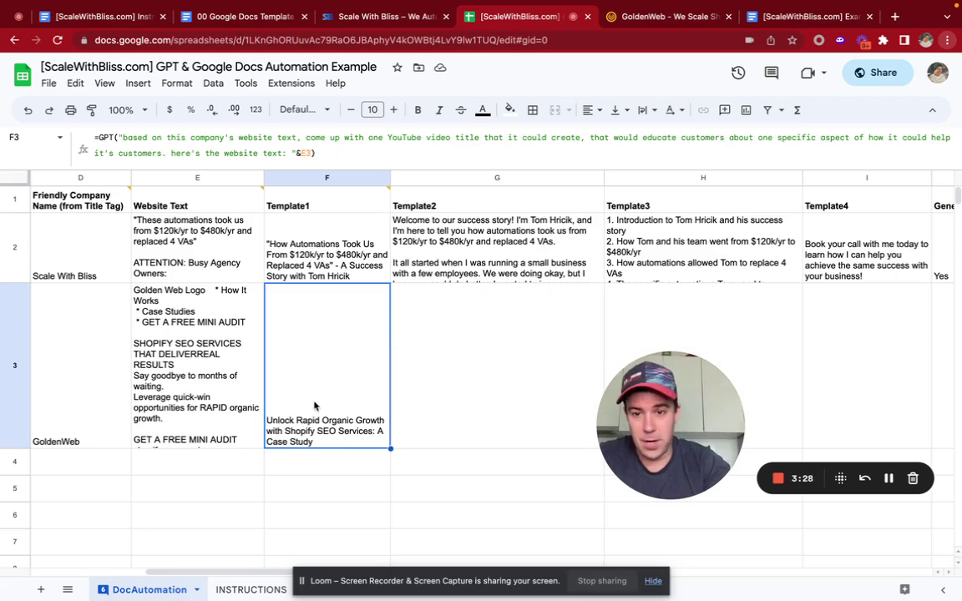
{"action": "left_click", "coordinate": [535, 384]}
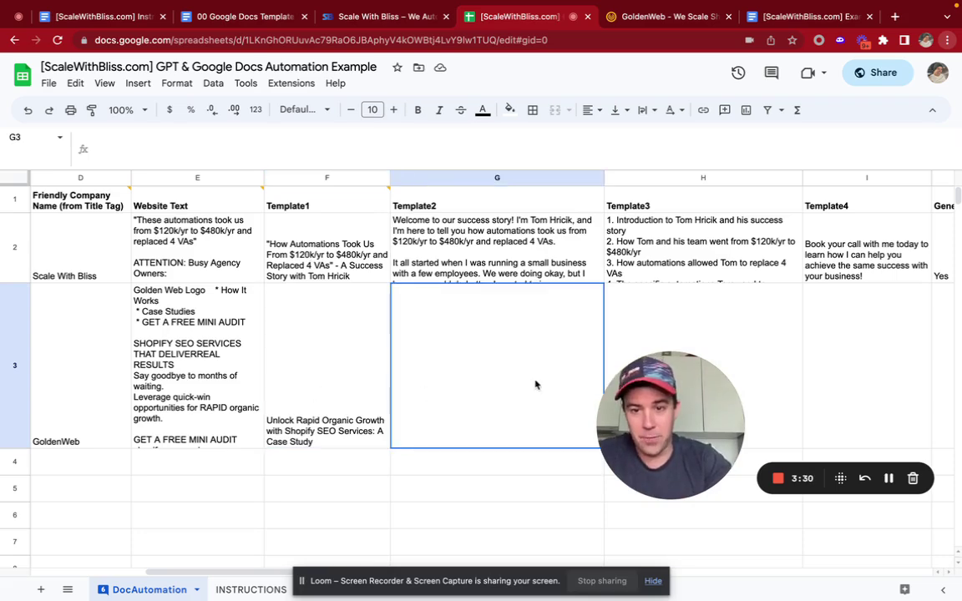
{"action": "left_click", "coordinate": [343, 412]}
- Select the row 2 Template2 and Template3 formulas
{"action": "scroll", "coordinate": [515, 399], "scroll_direction": "right", "scroll_amount": 2}
{"action": "scroll", "coordinate": [515, 398], "scroll_direction": "right", "scroll_amount": 1}
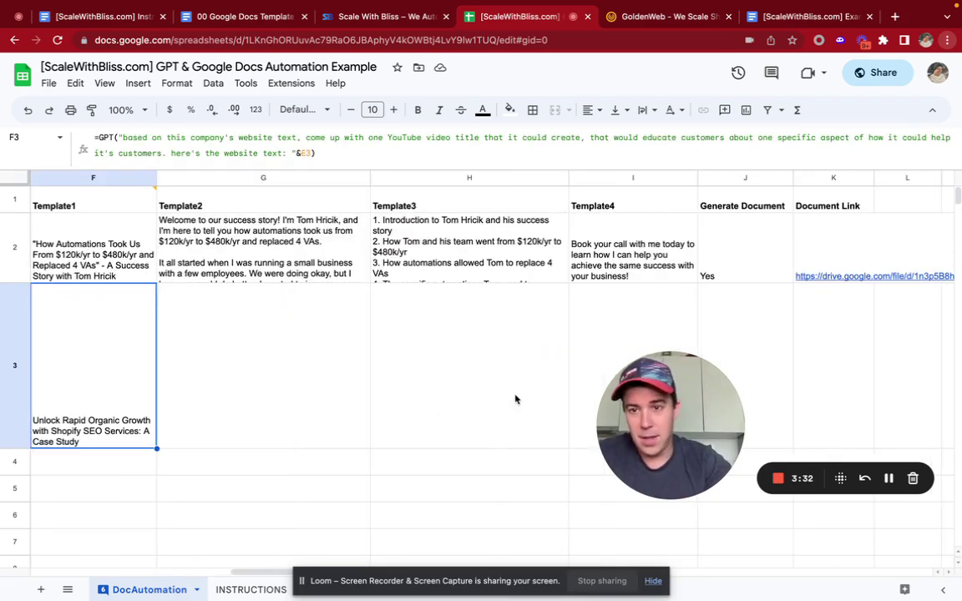
{"action": "left_click", "coordinate": [354, 225]}
{"action": "left_click", "coordinate": [467, 250], "text": "shift"}
- Fill the Template2–Template4 GPT formulas from G2:I2 down to row 3
{"action": "left_click", "coordinate": [607, 269], "text": "shift"}
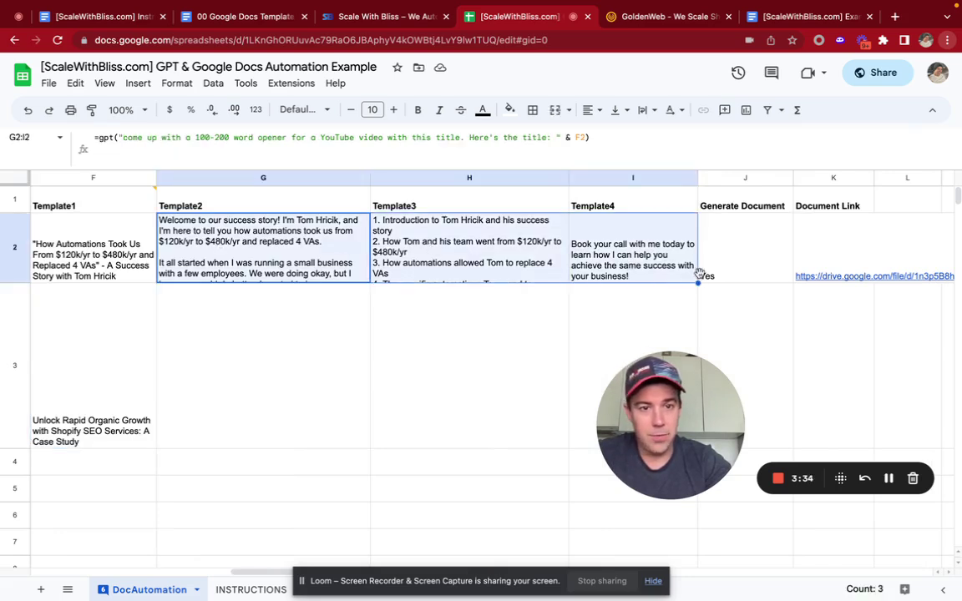
{"action": "left_click_drag", "start_coordinate": [696, 281], "coordinate": [698, 326]}
{"action": "left_click", "coordinate": [497, 345]}
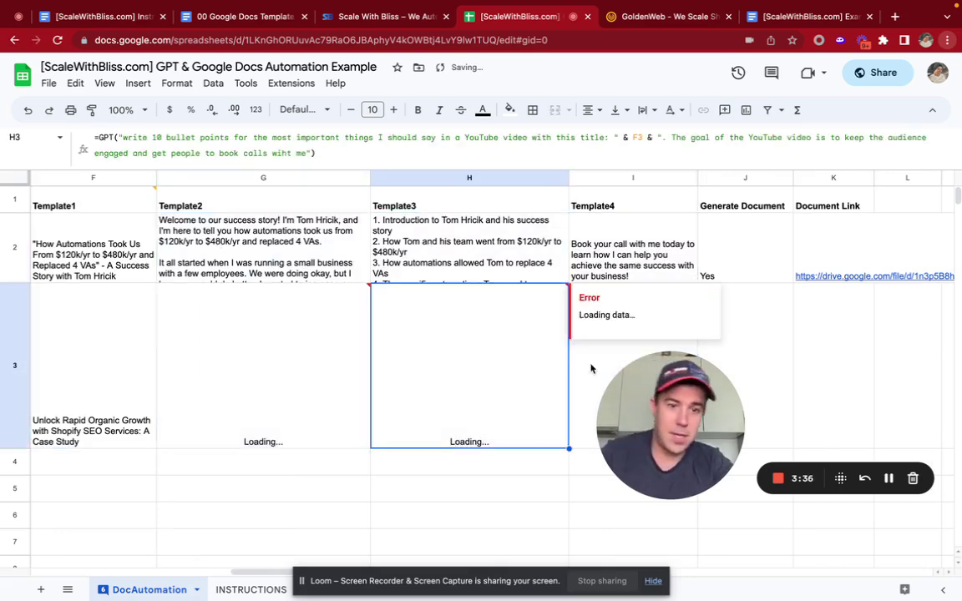
{"action": "left_click_drag", "start_coordinate": [669, 381], "coordinate": [781, 433]}
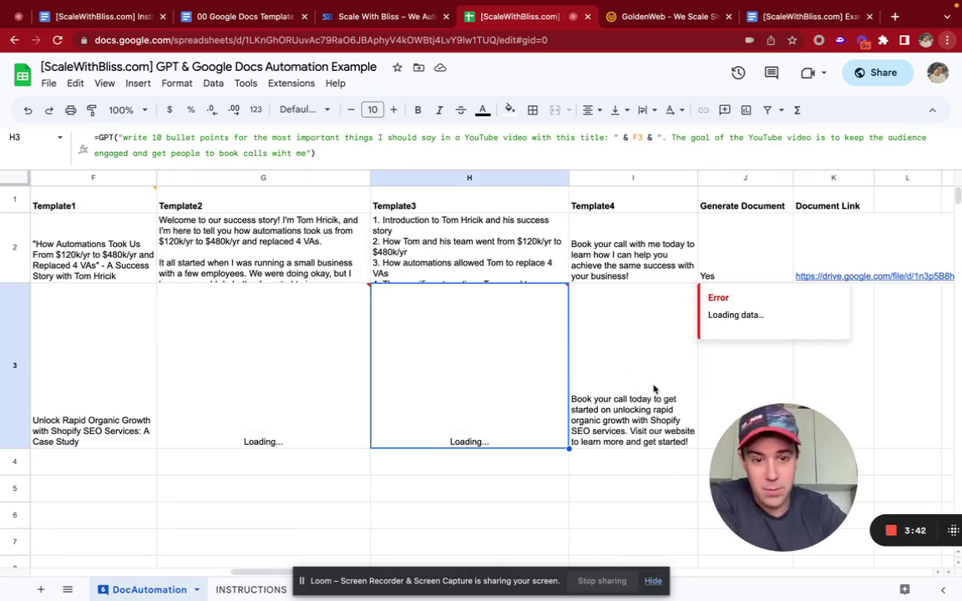
{"action": "left_click", "coordinate": [654, 389]}
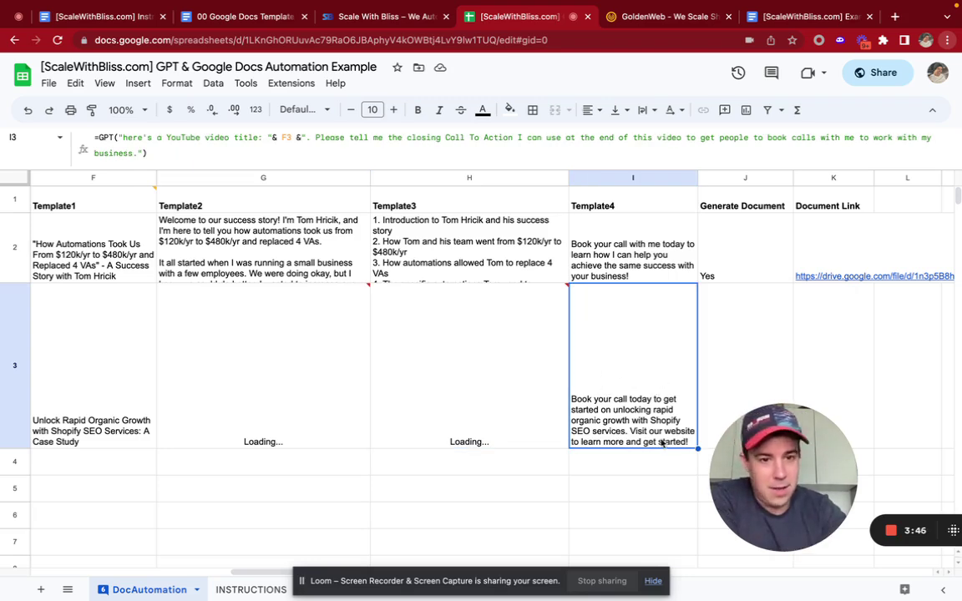
- Review GoldenWeb's generated opener, 8-point outline and call to action across row 3
{"action": "key", "text": "Left"}
{"action": "key", "text": "Left"}
{"action": "key", "text": "Left"}
{"action": "key", "text": "Left"}
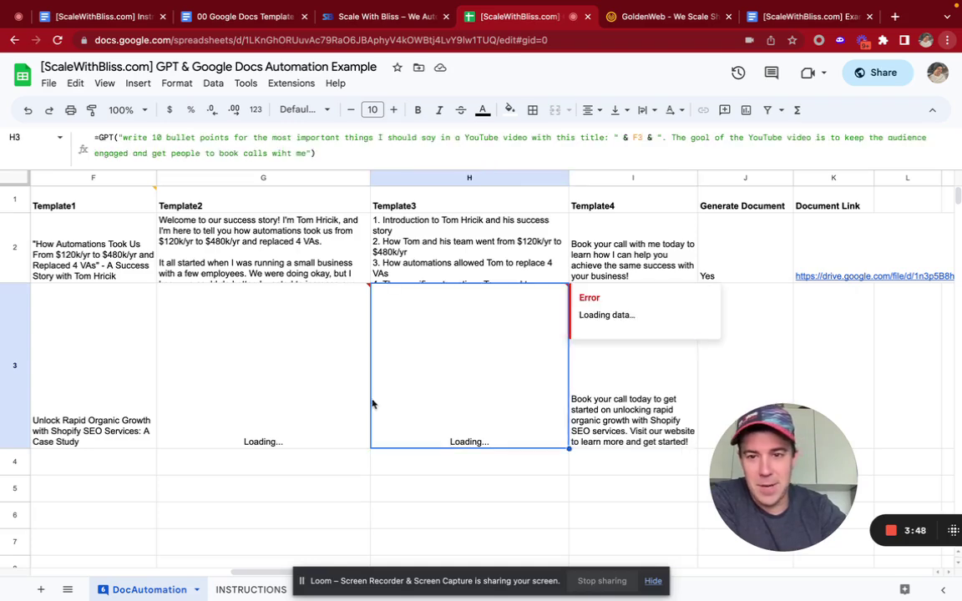
{"action": "key", "text": "Left"}
{"action": "key", "text": "Right"}
{"action": "key", "text": "Right"}
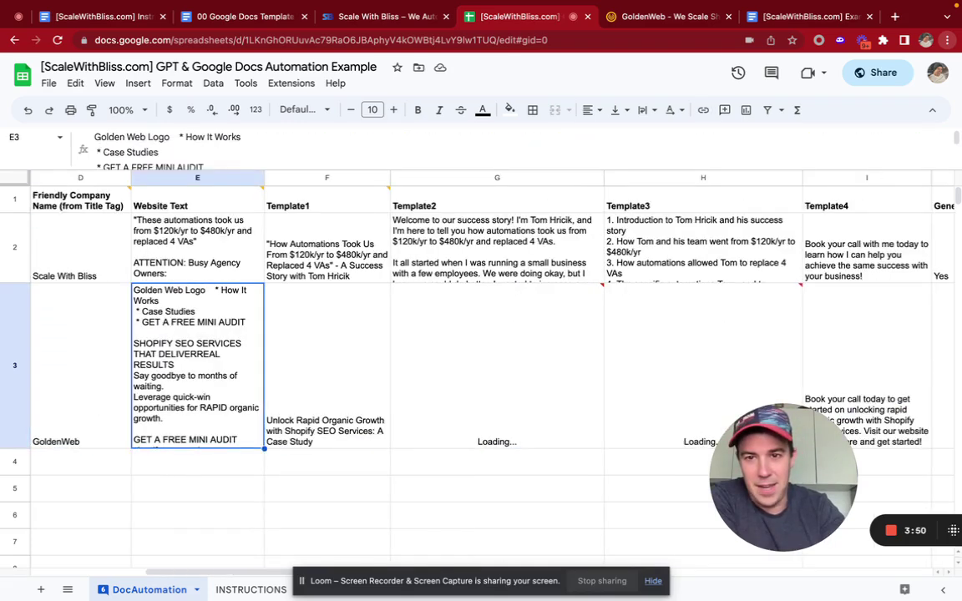
{"action": "scroll", "coordinate": [314, 404], "scroll_direction": "right", "scroll_amount": 2}
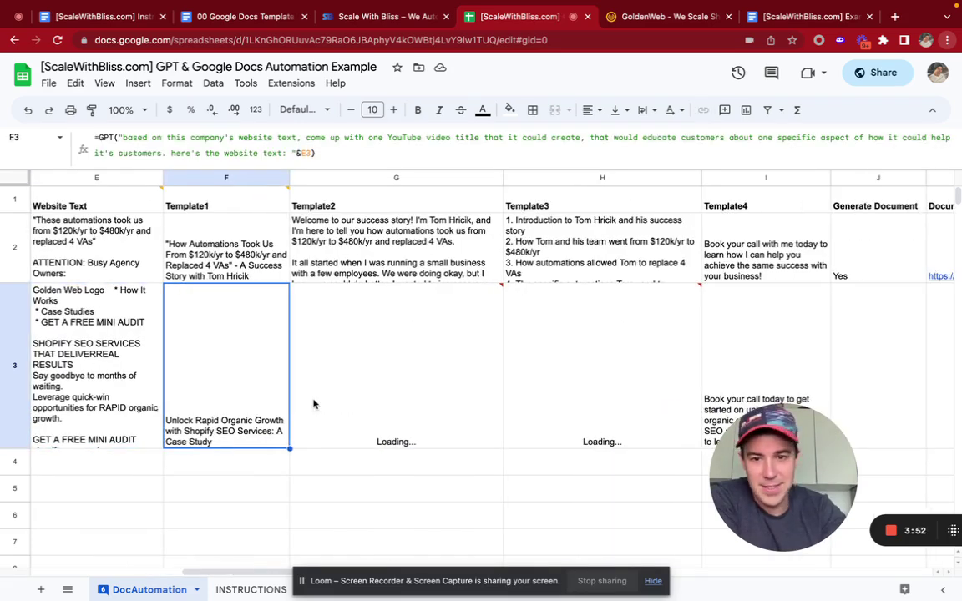
{"action": "left_click", "coordinate": [377, 380]}
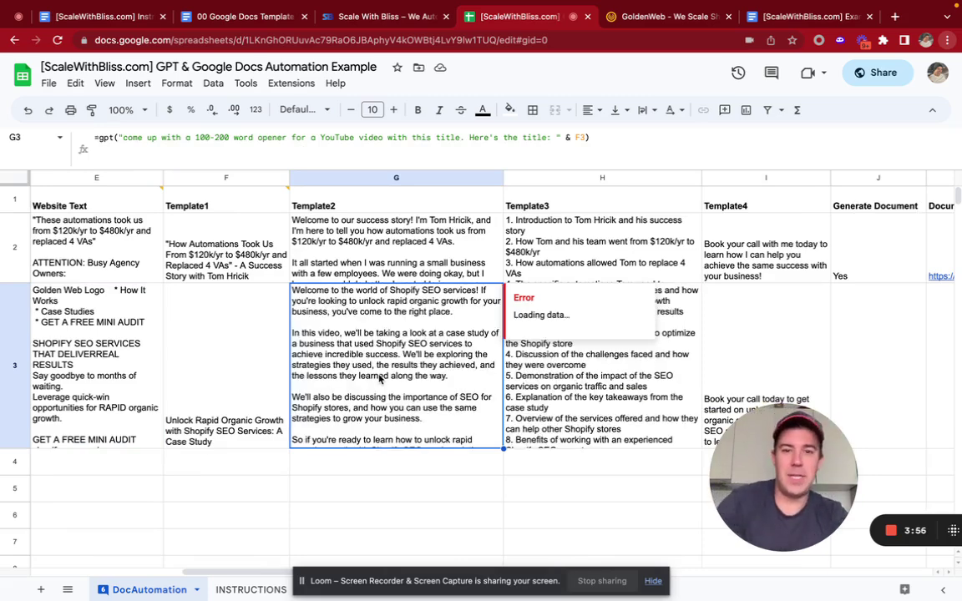
{"action": "key", "text": "Right"}
{"action": "left_click", "coordinate": [342, 420]}
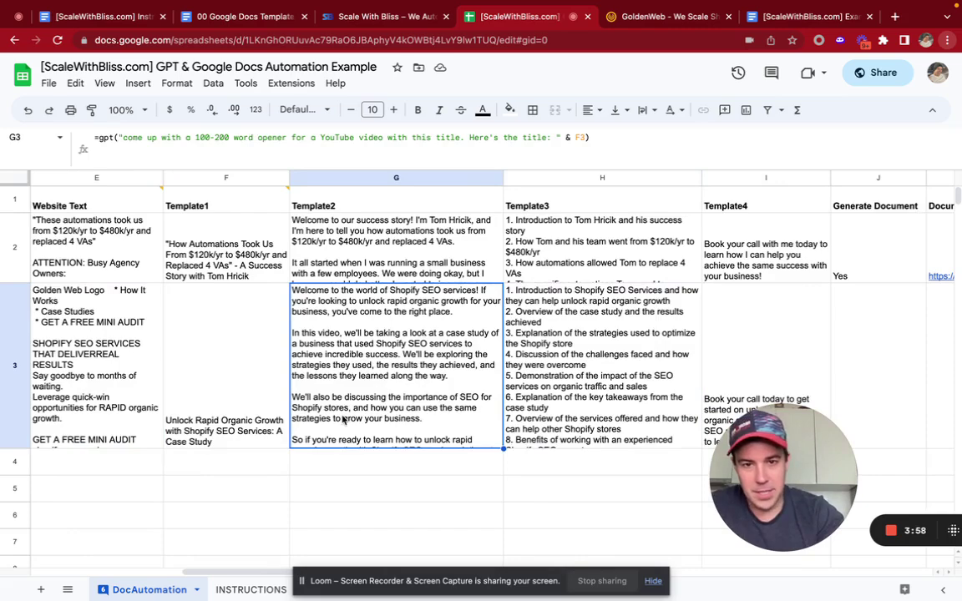
{"action": "scroll", "coordinate": [343, 420], "scroll_direction": "right", "scroll_amount": 6}
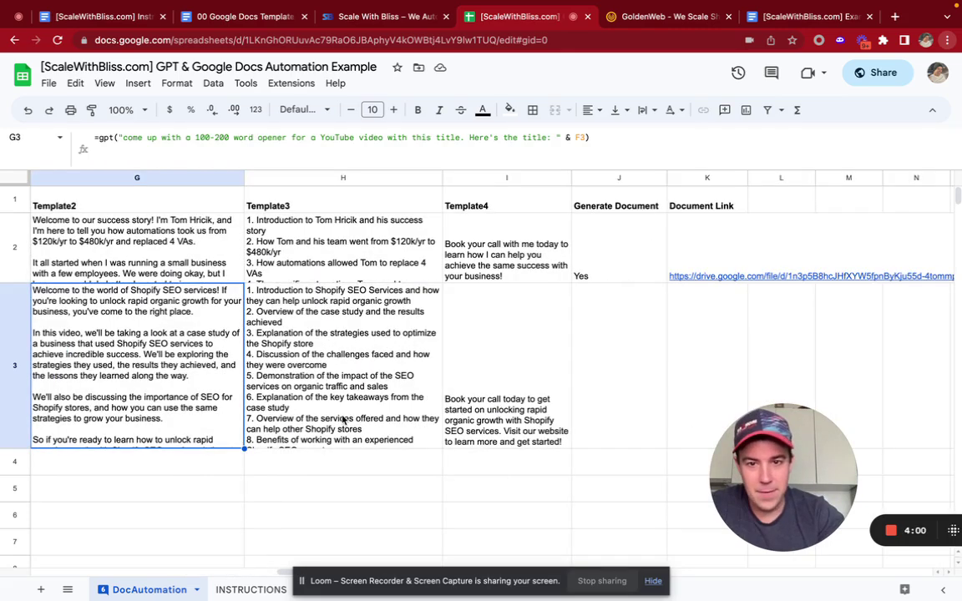
{"action": "scroll", "coordinate": [343, 419], "scroll_direction": "left", "scroll_amount": 8}
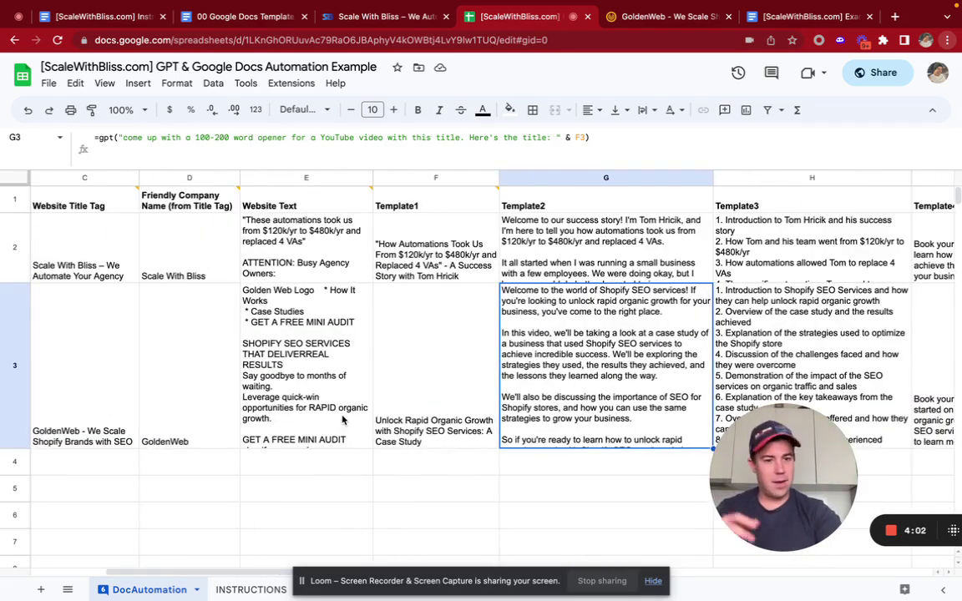
{"action": "scroll", "coordinate": [342, 420], "scroll_direction": "left", "scroll_amount": 3}
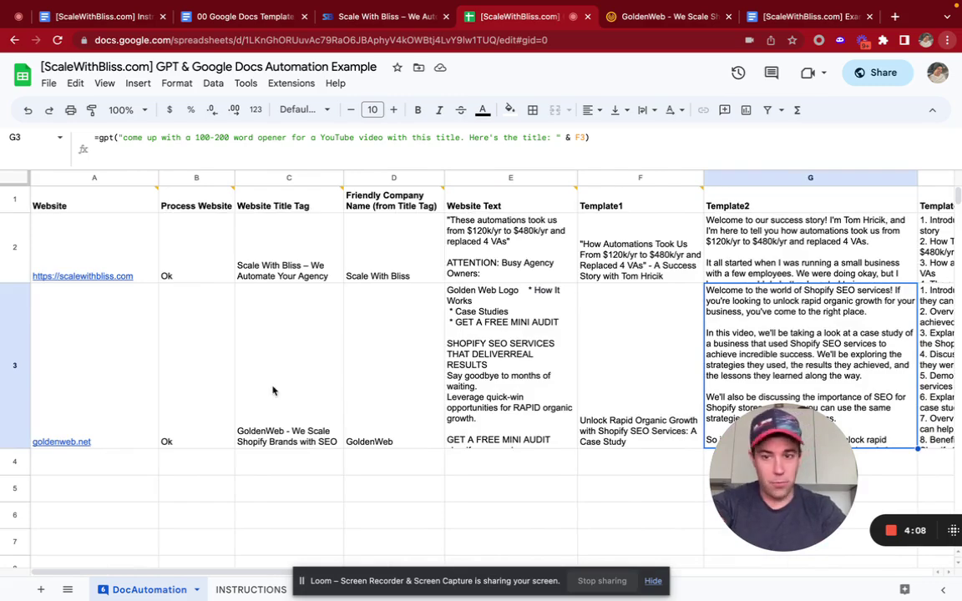
{"action": "scroll", "coordinate": [469, 380], "scroll_direction": "right", "scroll_amount": 5}
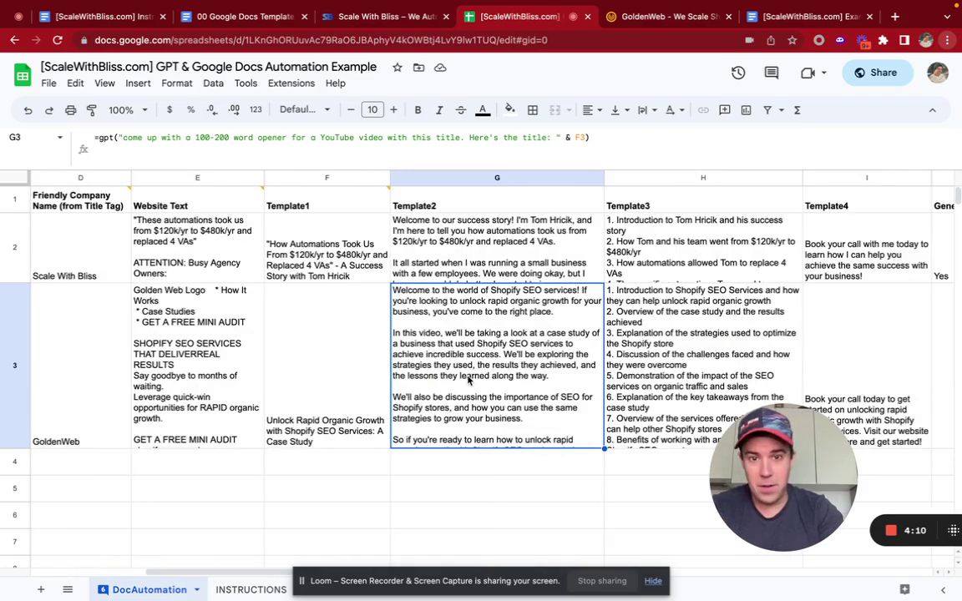
{"action": "scroll", "coordinate": [469, 380], "scroll_direction": "right", "scroll_amount": 5}
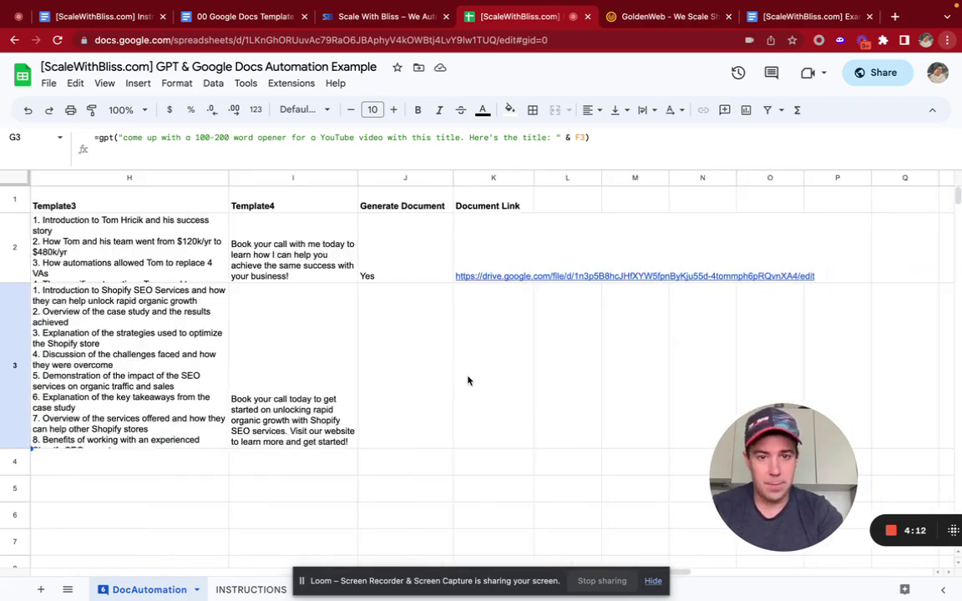
{"action": "left_click", "coordinate": [393, 383]}
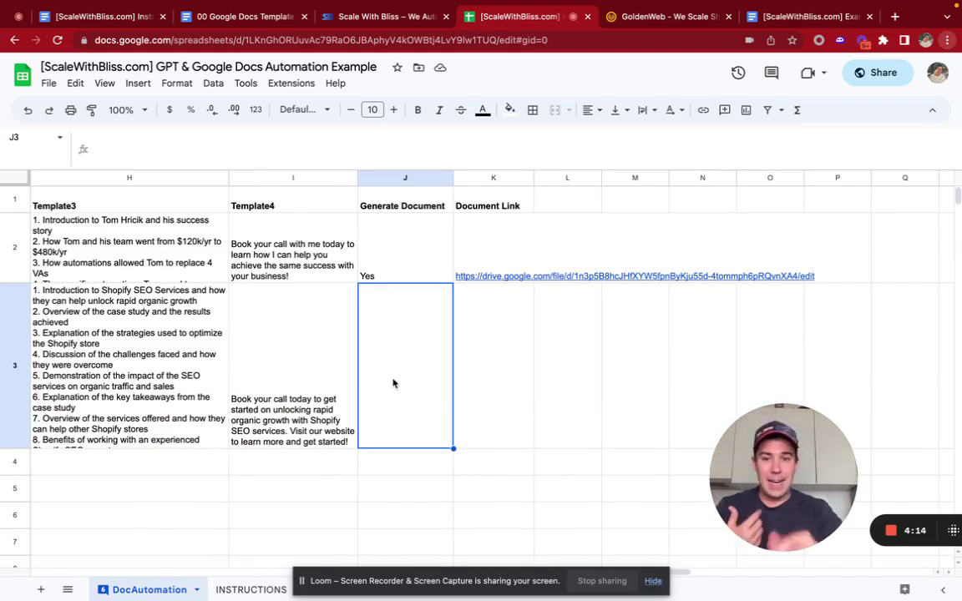
{"action": "key", "text": "Up"}
{"action": "key", "text": "Down"}
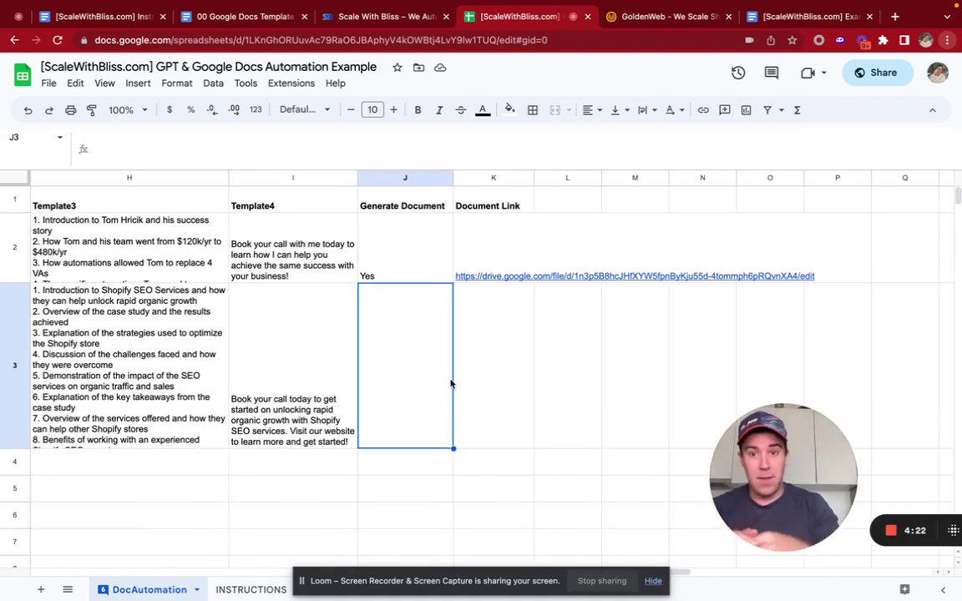
{"action": "left_click", "coordinate": [204, 17]}
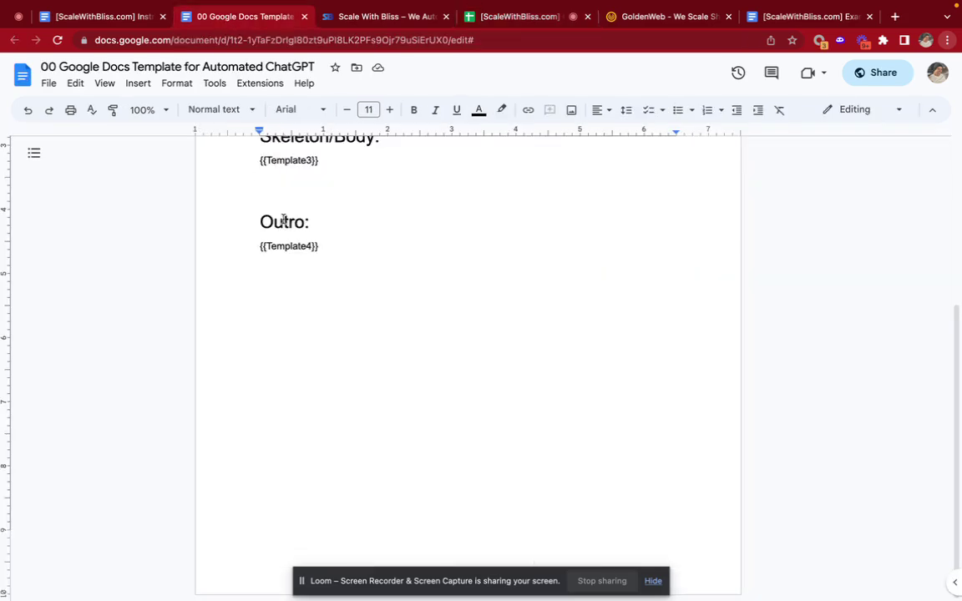
{"action": "scroll", "coordinate": [302, 228], "scroll_direction": "up", "scroll_amount": 2}
{"action": "scroll", "coordinate": [302, 228], "scroll_direction": "up", "scroll_amount": 2}
{"action": "left_click_drag", "start_coordinate": [239, 238], "coordinate": [424, 397]}
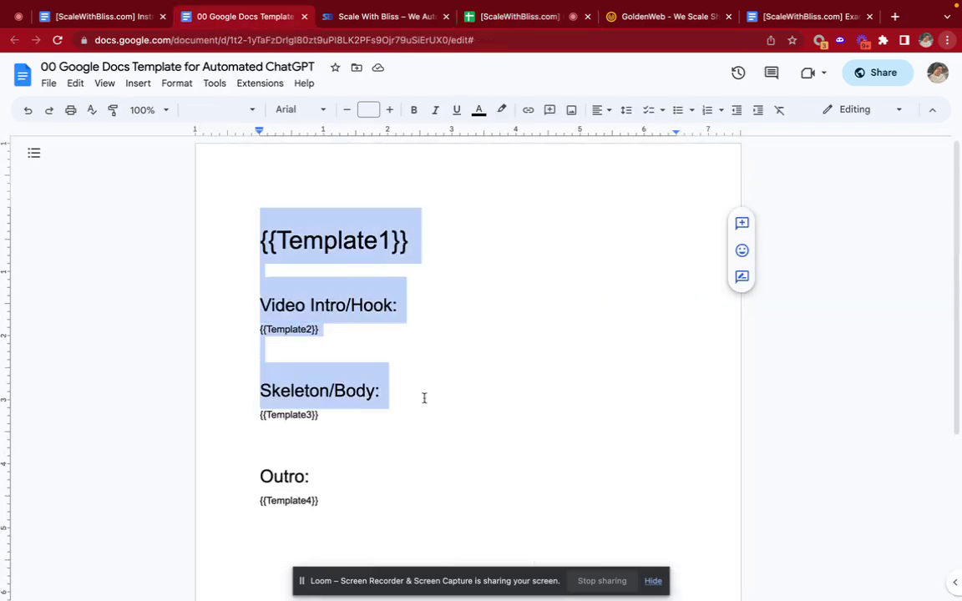
{"action": "left_click", "coordinate": [423, 396]}
{"action": "left_click", "coordinate": [519, 17]}
{"action": "mouse_move", "coordinate": [522, 276]}
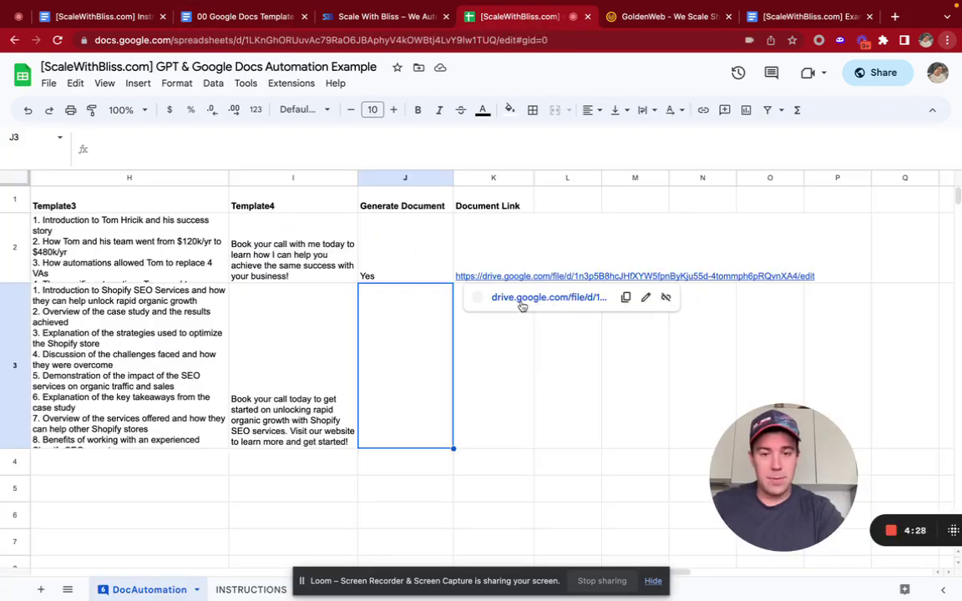
{"action": "left_click", "coordinate": [488, 376]}
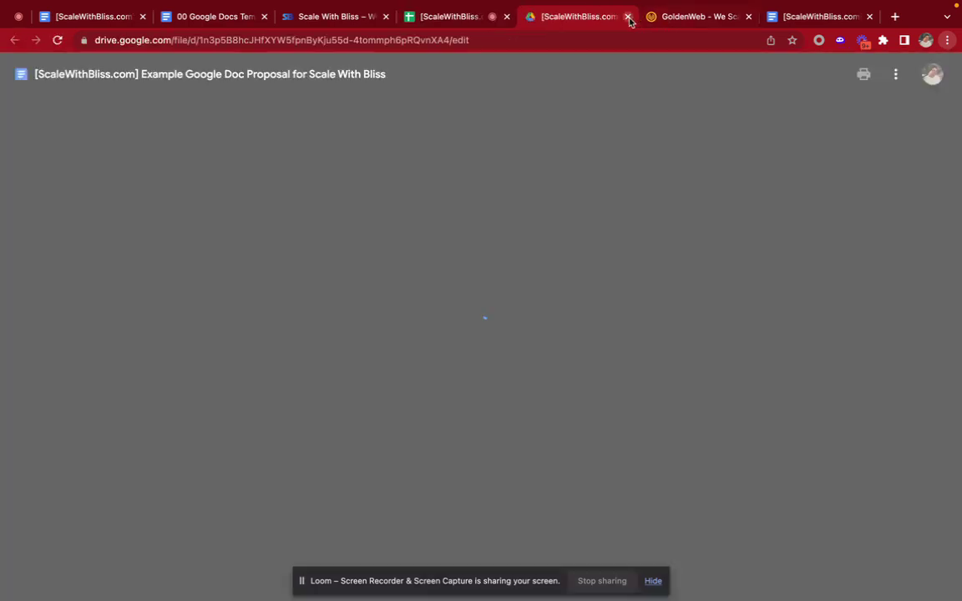
{"action": "left_click", "coordinate": [627, 16]}
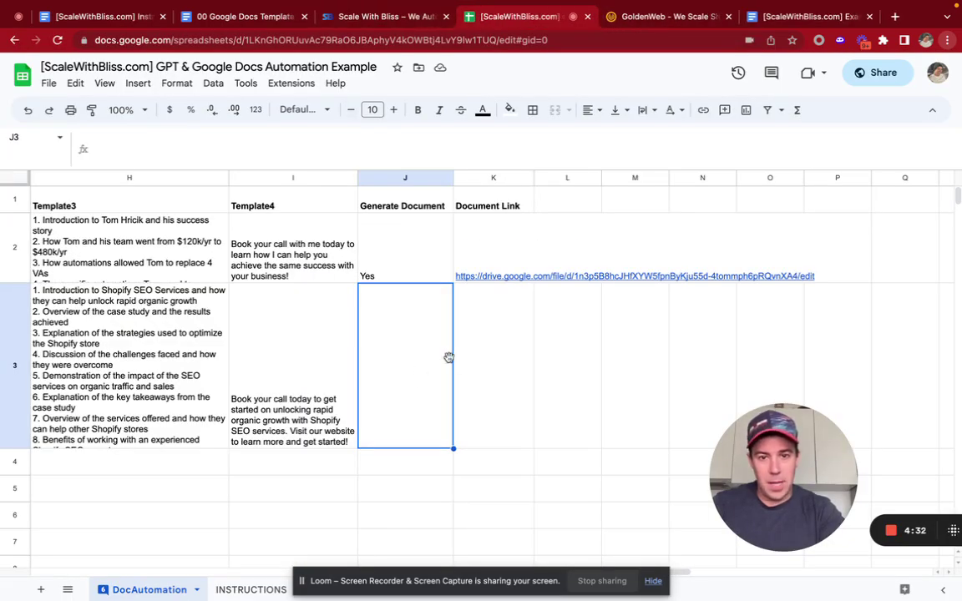
{"action": "left_click", "coordinate": [498, 381]}
{"action": "key", "text": "Left"}
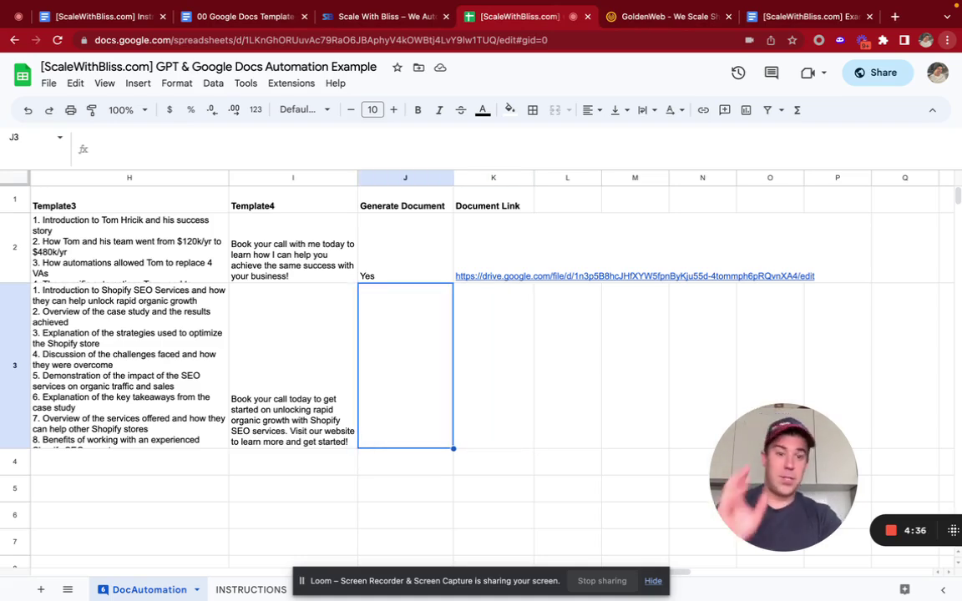
{"action": "left_click", "coordinate": [252, 16]}
- Color the {{Template1}} title orange
{"action": "left_click_drag", "start_coordinate": [247, 242], "coordinate": [591, 277]}
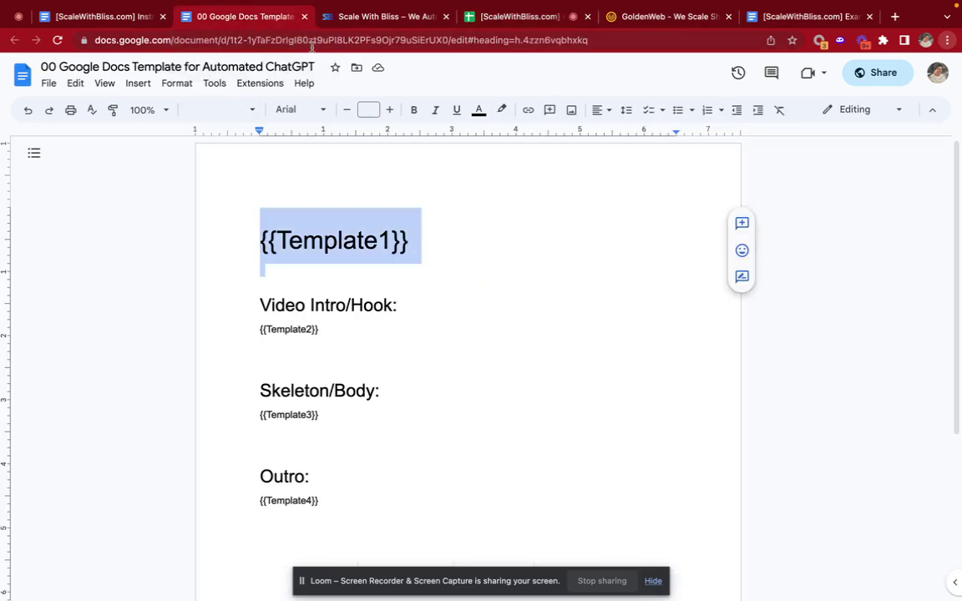
{"action": "left_click", "coordinate": [478, 109]}
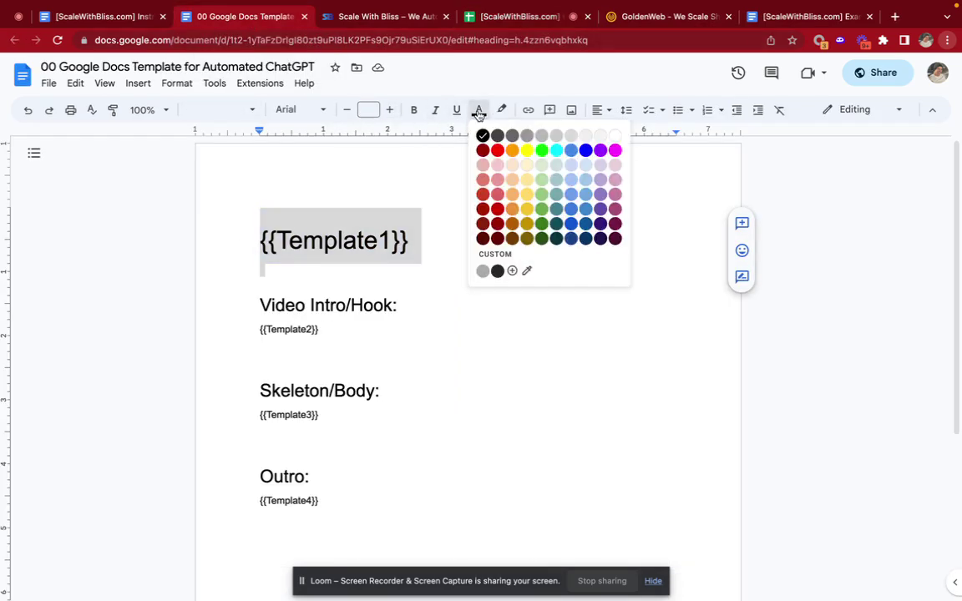
{"action": "left_click", "coordinate": [512, 150]}
{"action": "left_click", "coordinate": [363, 347]}
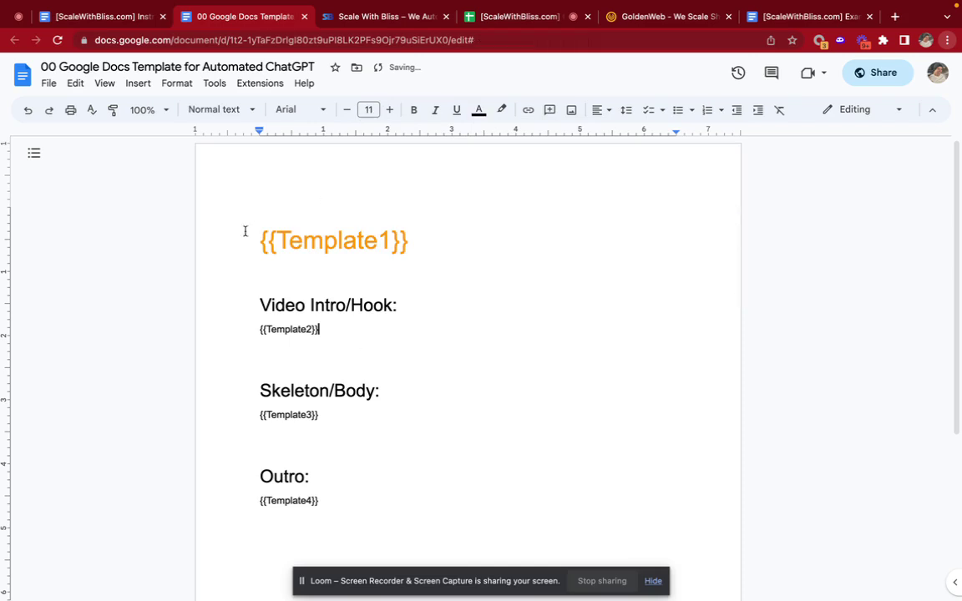
- Make the {{Template1}} title bold Comic Sans MS and return to the spreadsheet
{"action": "left_click_drag", "start_coordinate": [245, 231], "coordinate": [506, 248]}
{"action": "key", "text": "super+b"}
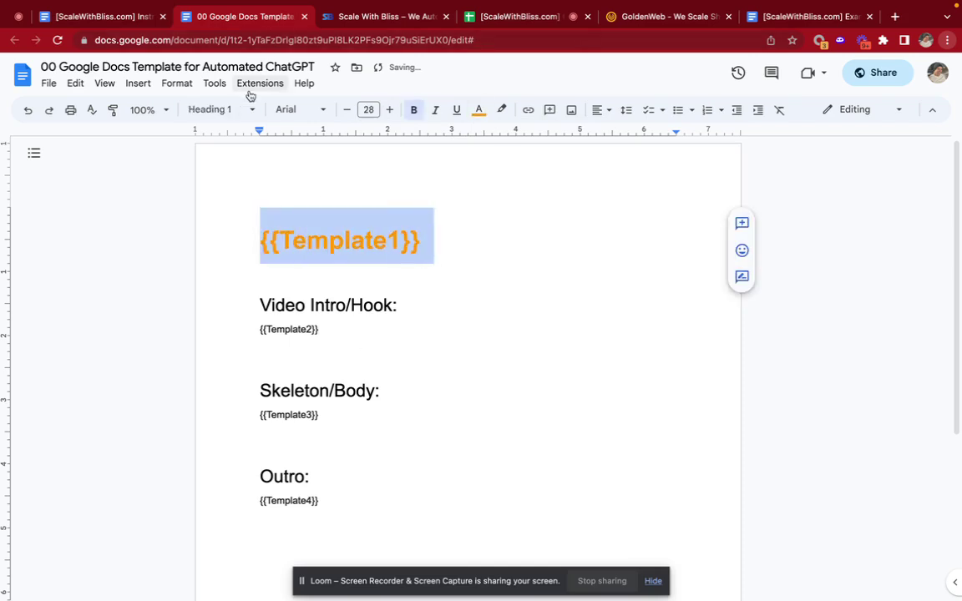
{"action": "left_click", "coordinate": [218, 109]}
{"action": "mouse_move", "coordinate": [242, 322]}
{"action": "left_click", "coordinate": [288, 109]}
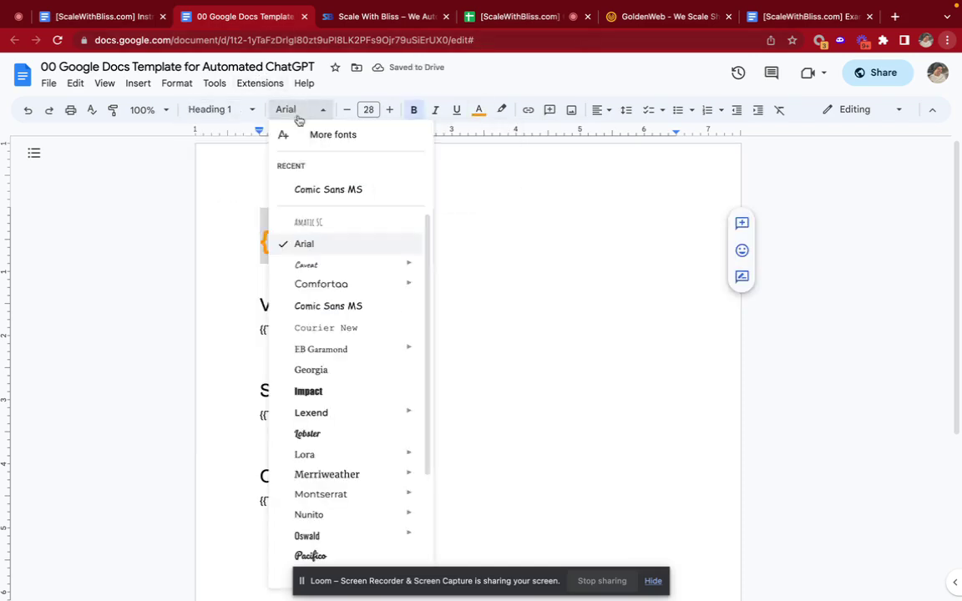
{"action": "left_click", "coordinate": [336, 307]}
{"action": "left_click", "coordinate": [462, 322]}
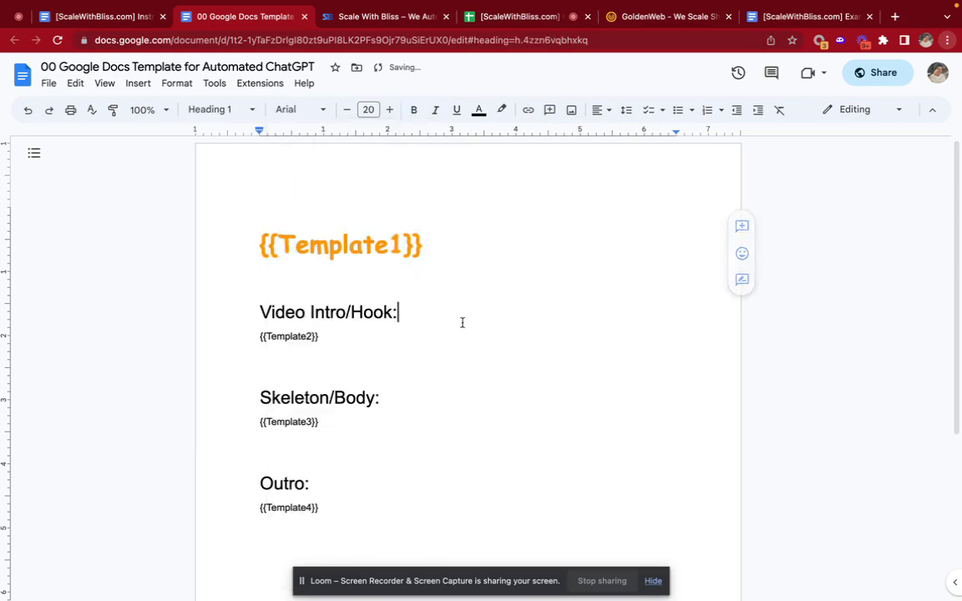
{"action": "left_click", "coordinate": [480, 19]}
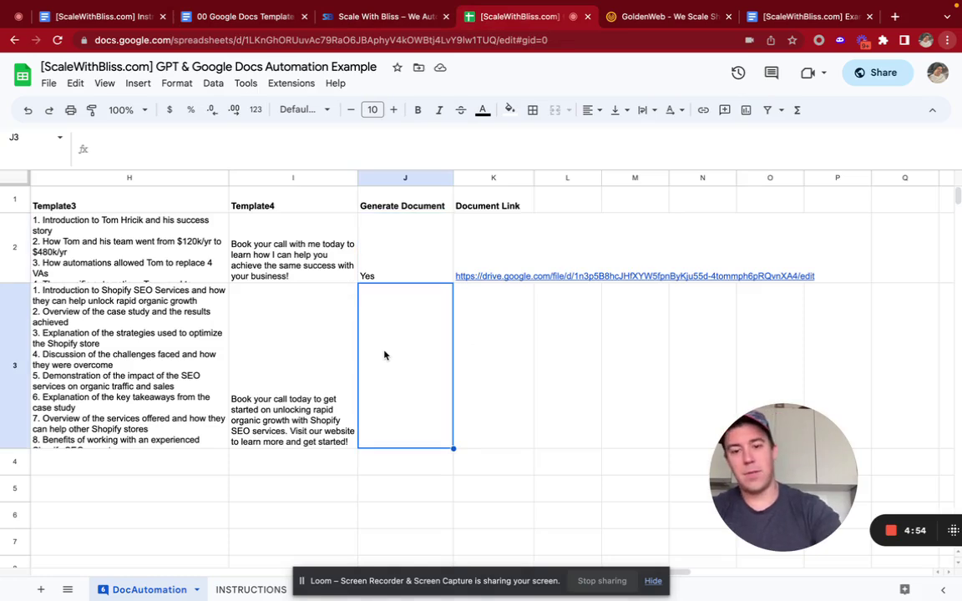
- Enter go in J3 to generate GoldenWeb's proposal, then open its new link from K3
{"action": "type", "text": "go"}
{"action": "key", "text": "Return"}
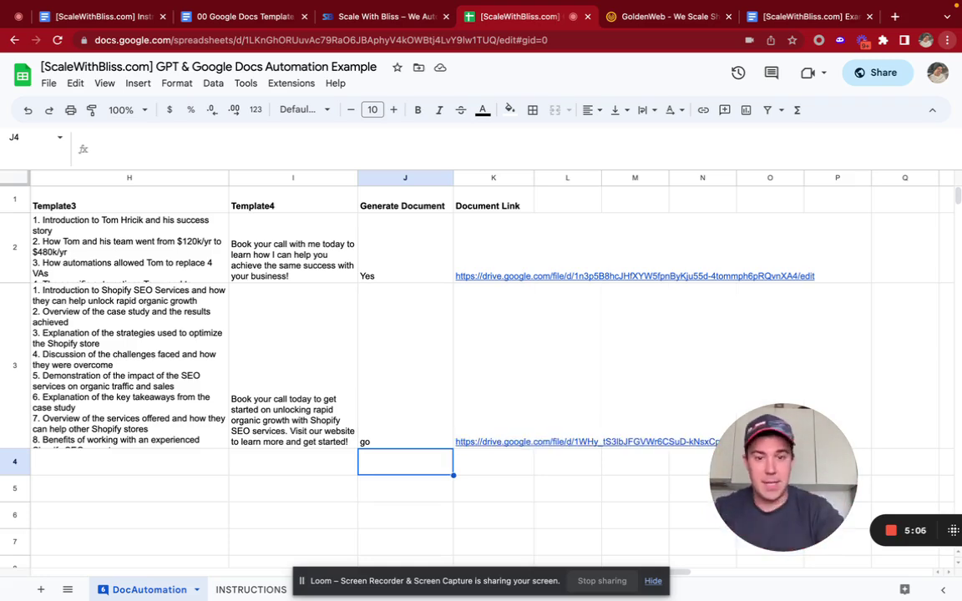
{"action": "left_click", "coordinate": [488, 390]}
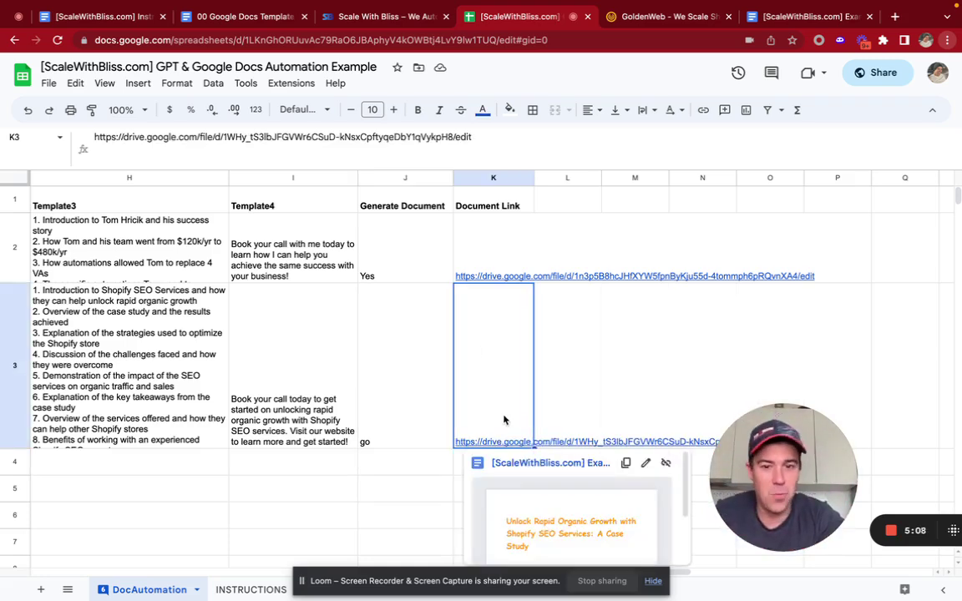
{"action": "left_click", "coordinate": [523, 468]}
- Review the GoldenWeb proposal's title, intro and outline, then return to the '00 Google Docs Template' document
{"action": "left_click", "coordinate": [553, 17]}
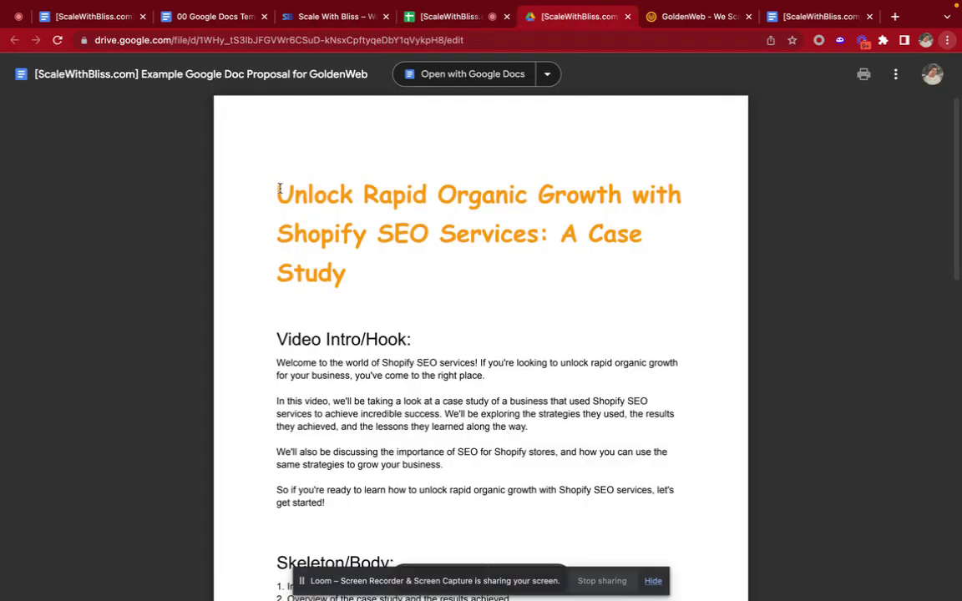
{"action": "left_click_drag", "start_coordinate": [276, 194], "coordinate": [298, 217]}
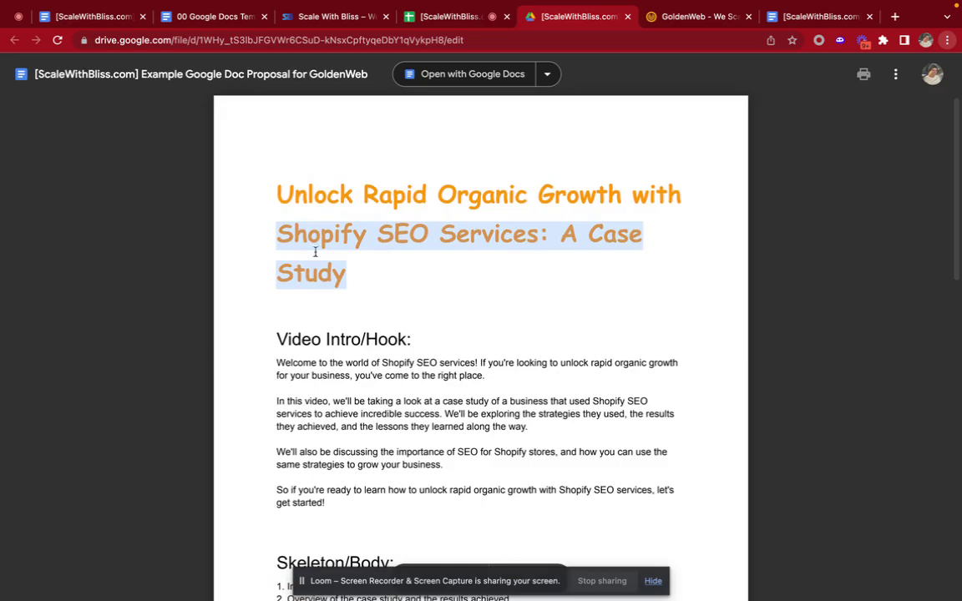
{"action": "left_click", "coordinate": [315, 251]}
{"action": "scroll", "coordinate": [329, 311], "scroll_direction": "down", "scroll_amount": 2}
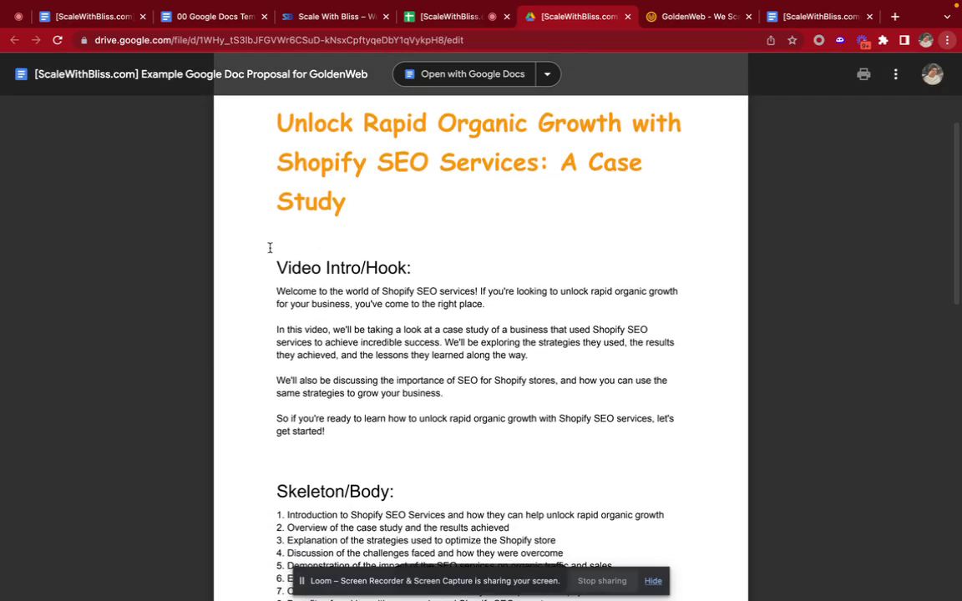
{"action": "left_click_drag", "start_coordinate": [268, 289], "coordinate": [402, 408]}
{"action": "scroll", "coordinate": [367, 429], "scroll_direction": "down", "scroll_amount": 3}
{"action": "scroll", "coordinate": [402, 412], "scroll_direction": "down", "scroll_amount": 5}
{"action": "scroll", "coordinate": [401, 412], "scroll_direction": "up", "scroll_amount": 10}
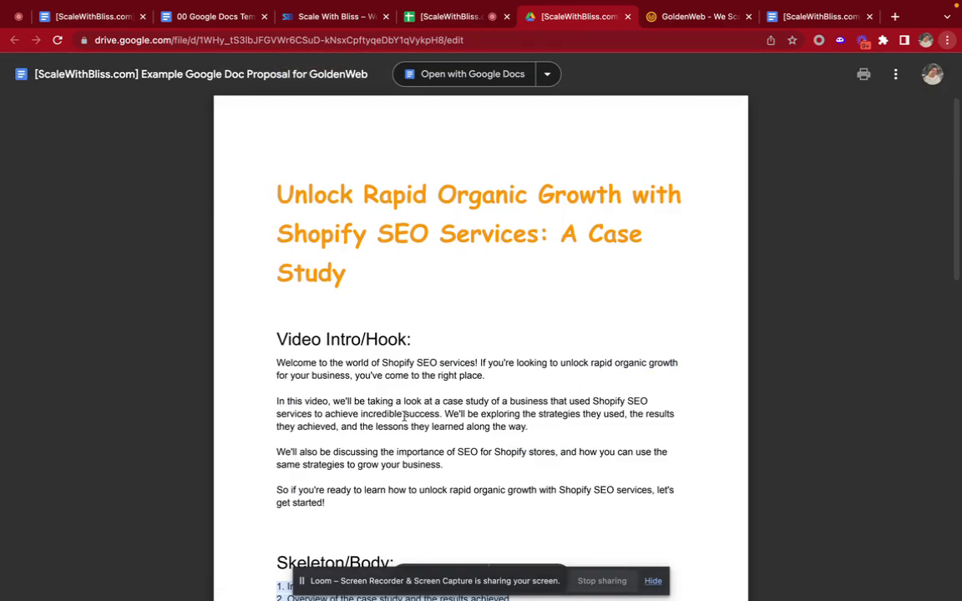
{"action": "left_click", "coordinate": [234, 27]}
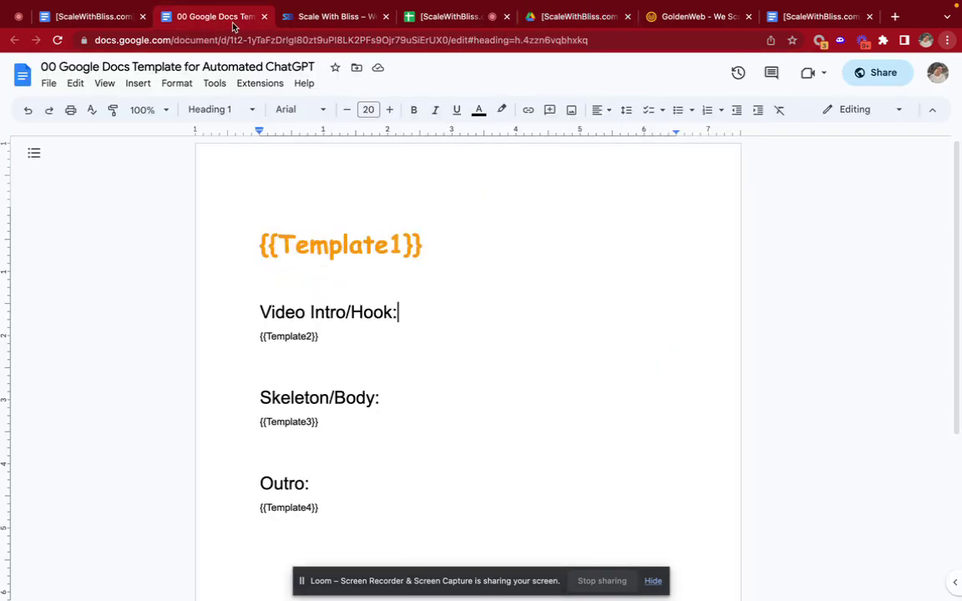
- Highlight the styled {{Template1}} heading, then go back to the automation spreadsheet
{"action": "left_click_drag", "start_coordinate": [262, 243], "coordinate": [449, 268]}
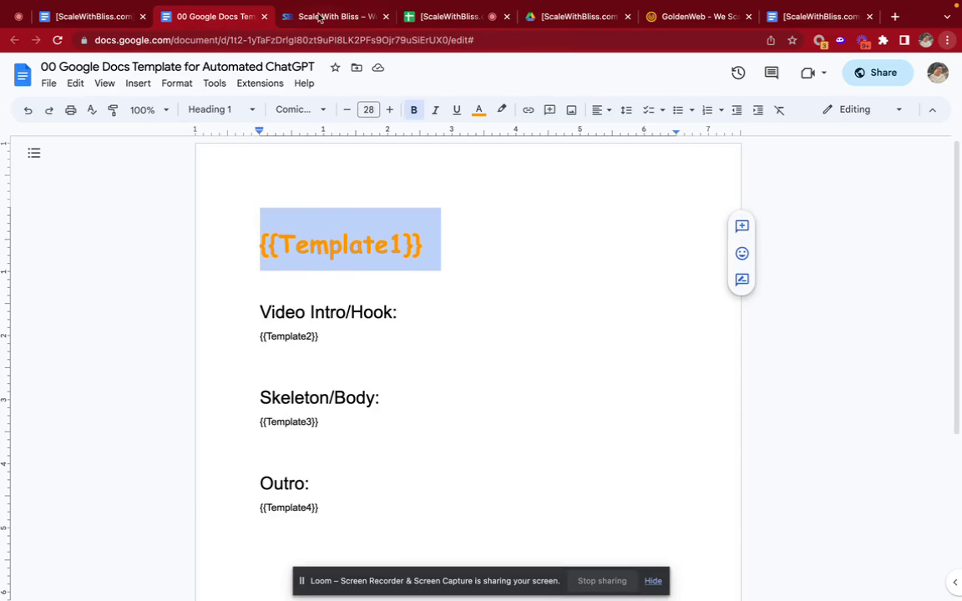
{"action": "left_click", "coordinate": [320, 18]}
{"action": "left_click", "coordinate": [401, 21]}
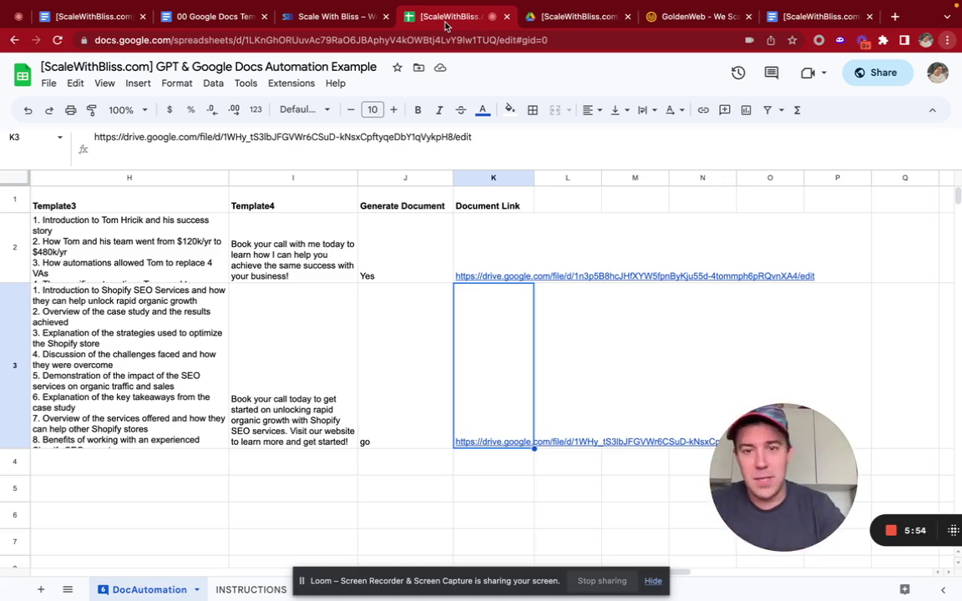
{"action": "key", "text": "Left"}
{"action": "key", "text": "Left"}
{"action": "key", "text": "Left"}
{"action": "key", "text": "Left"}
{"action": "key", "text": "Left"}
{"action": "key", "text": "Left"}
{"action": "key", "text": "Left"}
{"action": "key", "text": "Left"}
{"action": "key", "text": "Left"}
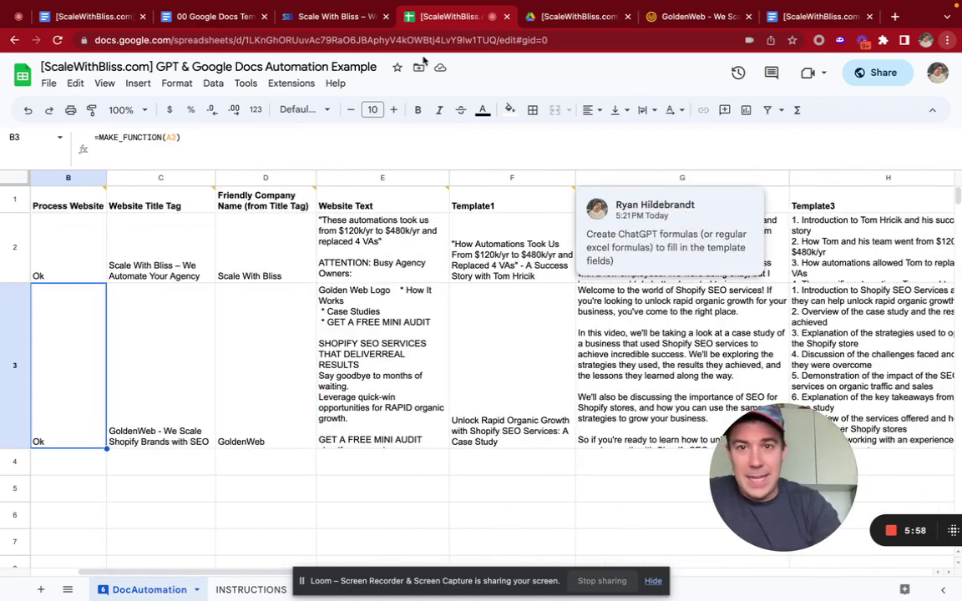
{"action": "left_click", "coordinate": [210, 18]}
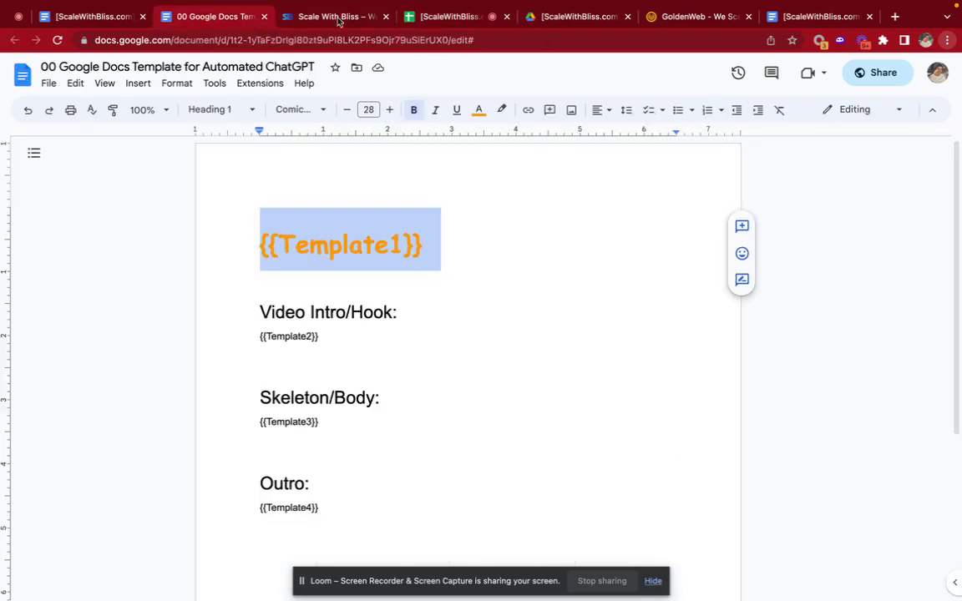
{"action": "left_click", "coordinate": [351, 17]}
{"action": "left_click", "coordinate": [212, 18]}
{"action": "left_click", "coordinate": [430, 18]}
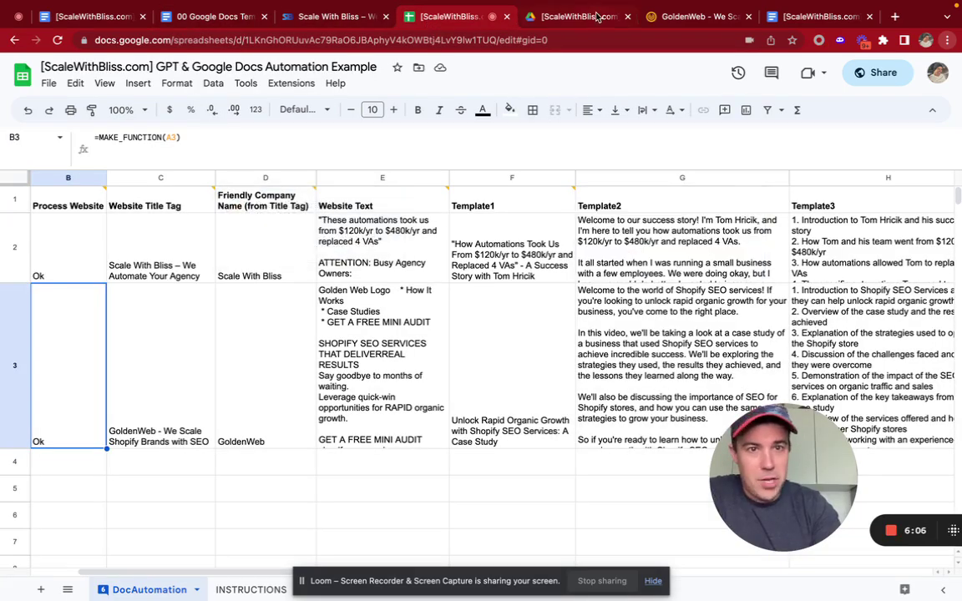
- Open the ScaleWithBliss.com Instructions document and highlight its title
{"action": "left_click", "coordinate": [816, 17]}
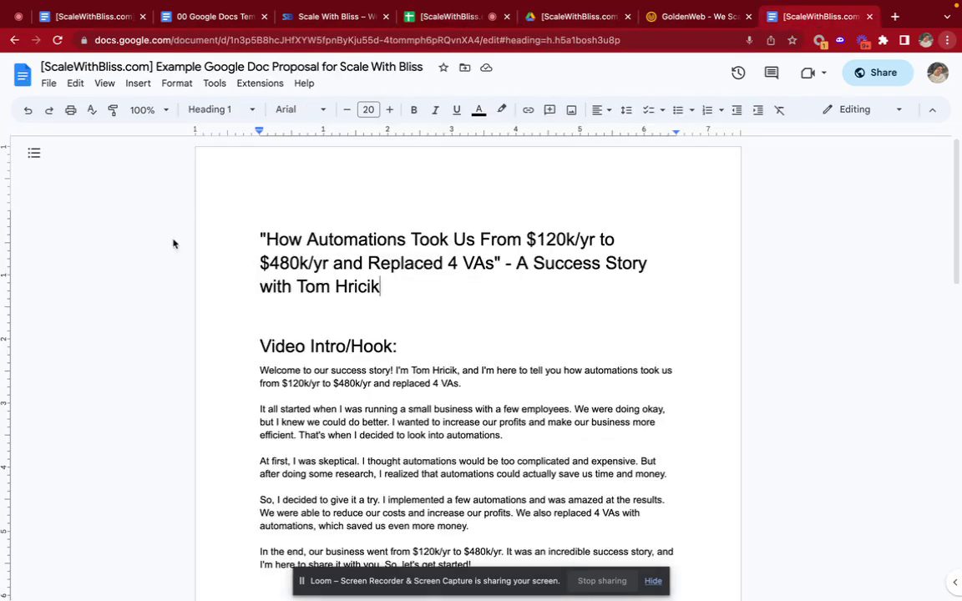
{"action": "left_click", "coordinate": [179, 15]}
{"action": "left_click", "coordinate": [68, 15]}
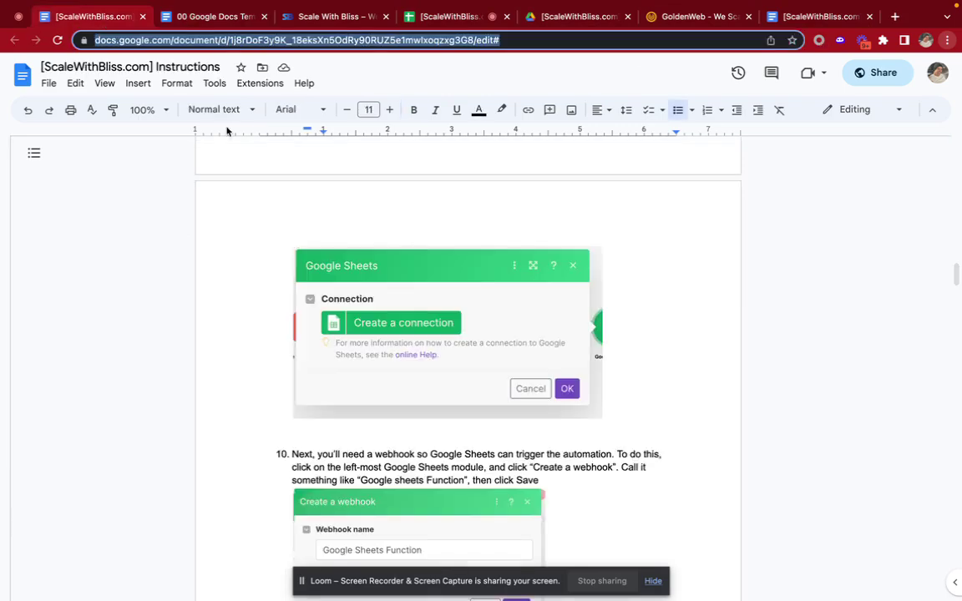
{"action": "scroll", "coordinate": [424, 335], "scroll_direction": "up", "scroll_amount": 15}
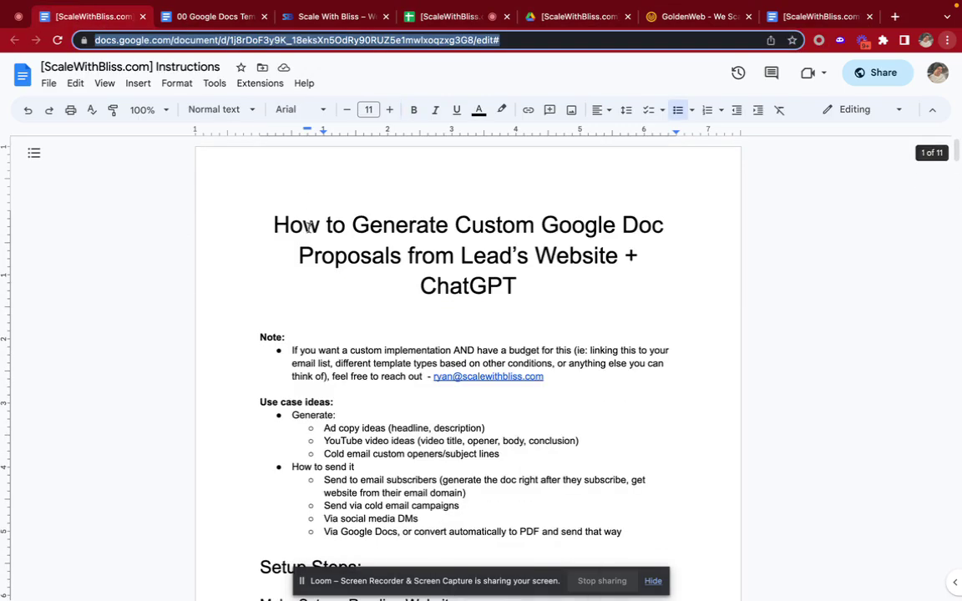
{"action": "left_click_drag", "start_coordinate": [276, 209], "coordinate": [450, 301]}
{"action": "left_click", "coordinate": [518, 291]}
- Look through the Setup Steps and the Generating Google Doc Proposal heading and workflow image
{"action": "scroll", "coordinate": [354, 376], "scroll_direction": "down", "scroll_amount": 6}
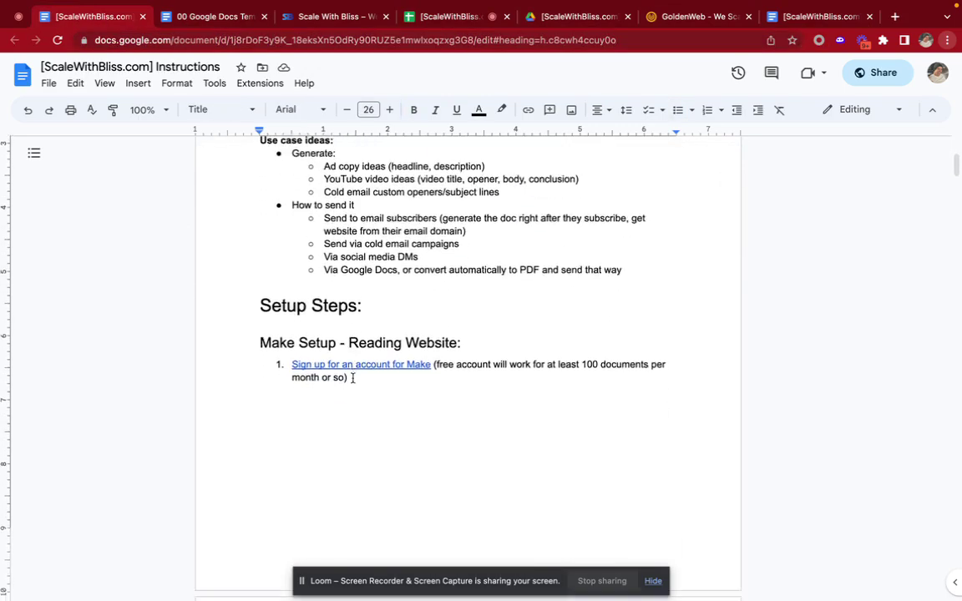
{"action": "scroll", "coordinate": [353, 378], "scroll_direction": "down", "scroll_amount": 20}
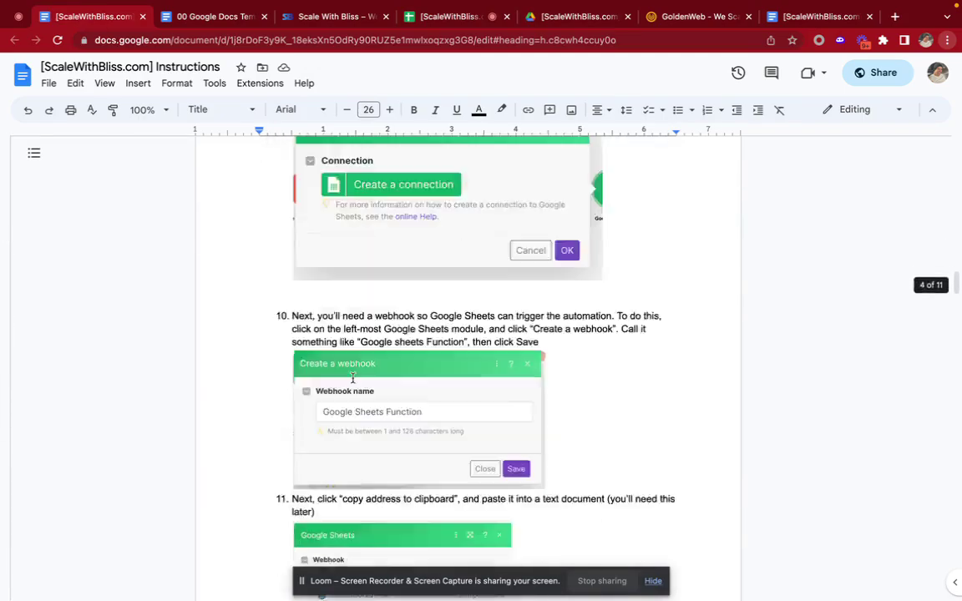
{"action": "scroll", "coordinate": [352, 378], "scroll_direction": "down", "scroll_amount": 20}
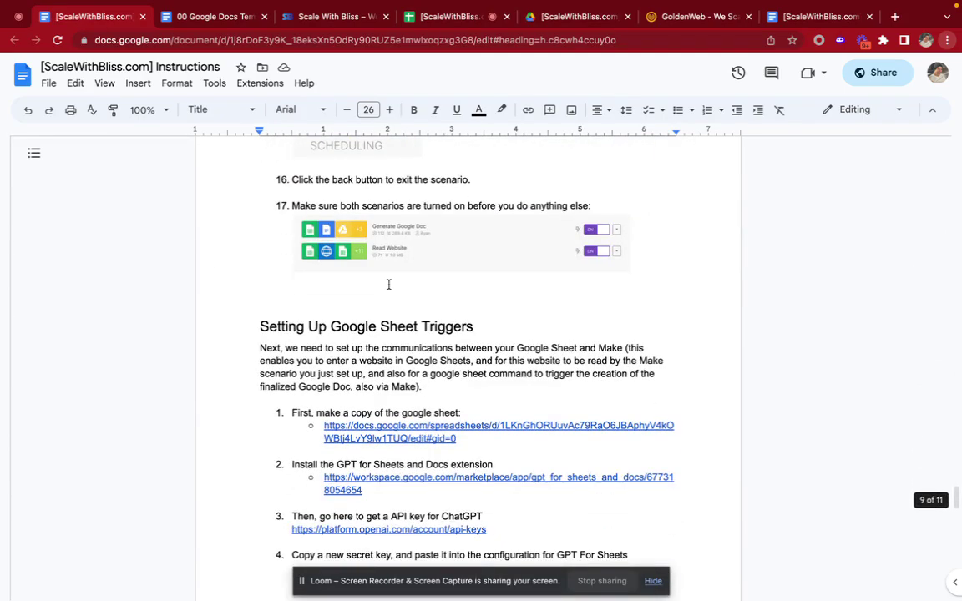
{"action": "scroll", "coordinate": [406, 280], "scroll_direction": "up", "scroll_amount": 20}
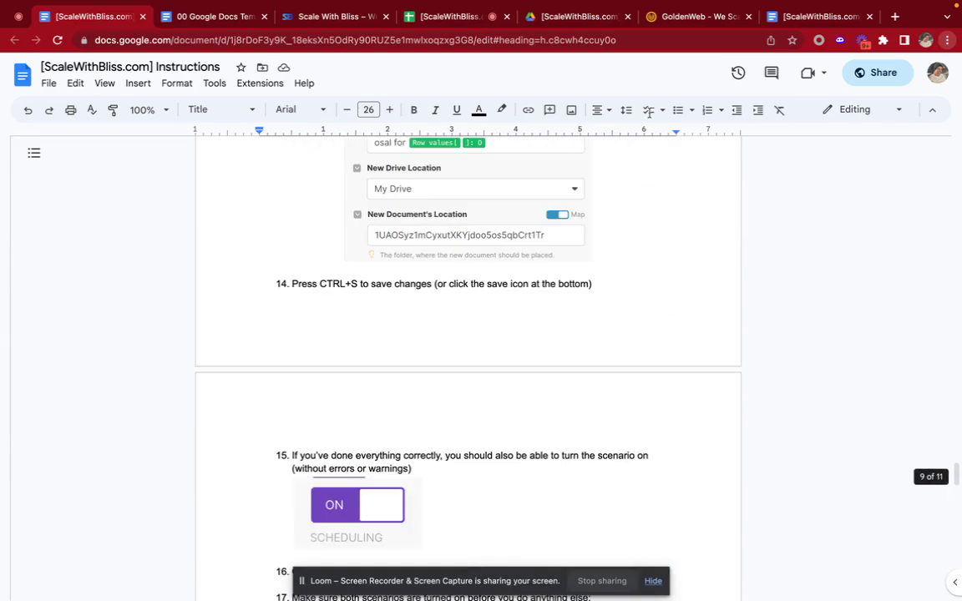
{"action": "scroll", "coordinate": [478, 238], "scroll_direction": "up", "scroll_amount": 20}
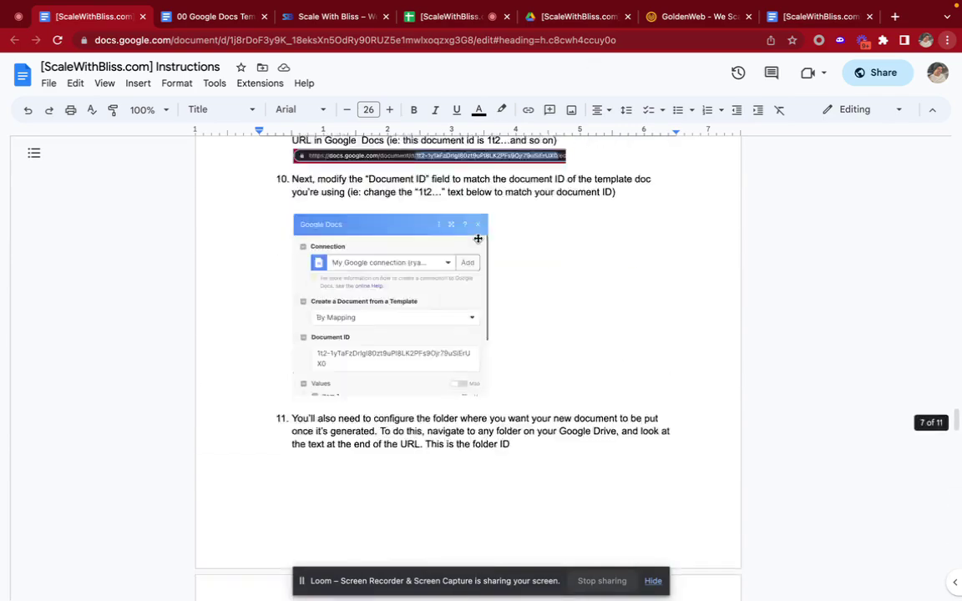
{"action": "scroll", "coordinate": [477, 238], "scroll_direction": "up", "scroll_amount": 5}
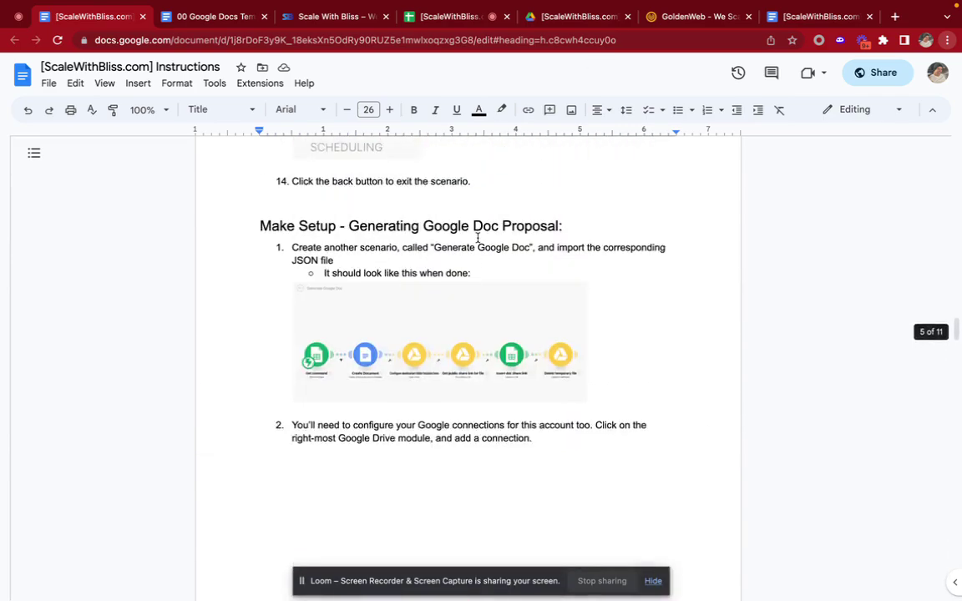
{"action": "left_click", "coordinate": [389, 323]}
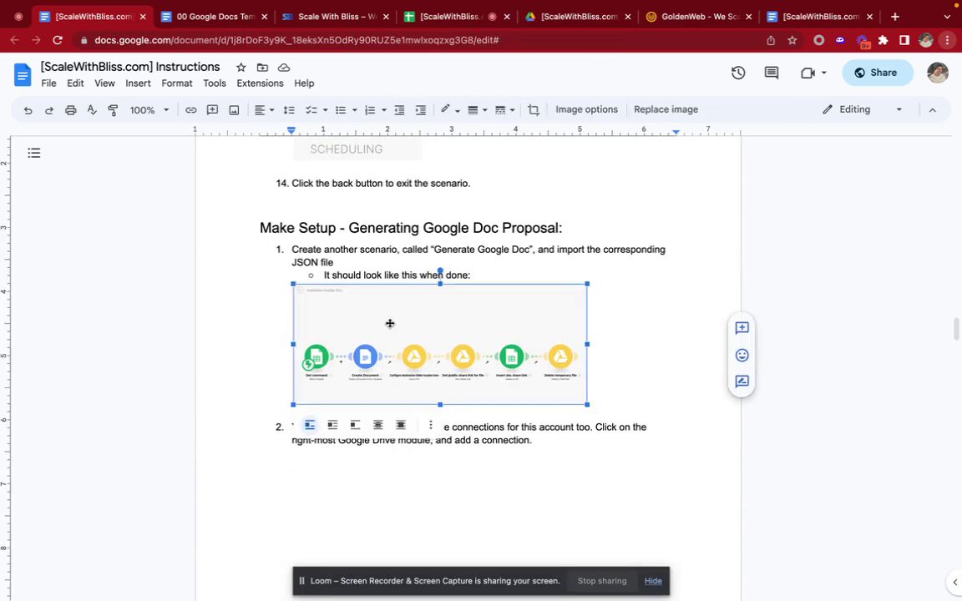
{"action": "left_click_drag", "start_coordinate": [347, 229], "coordinate": [548, 234]}
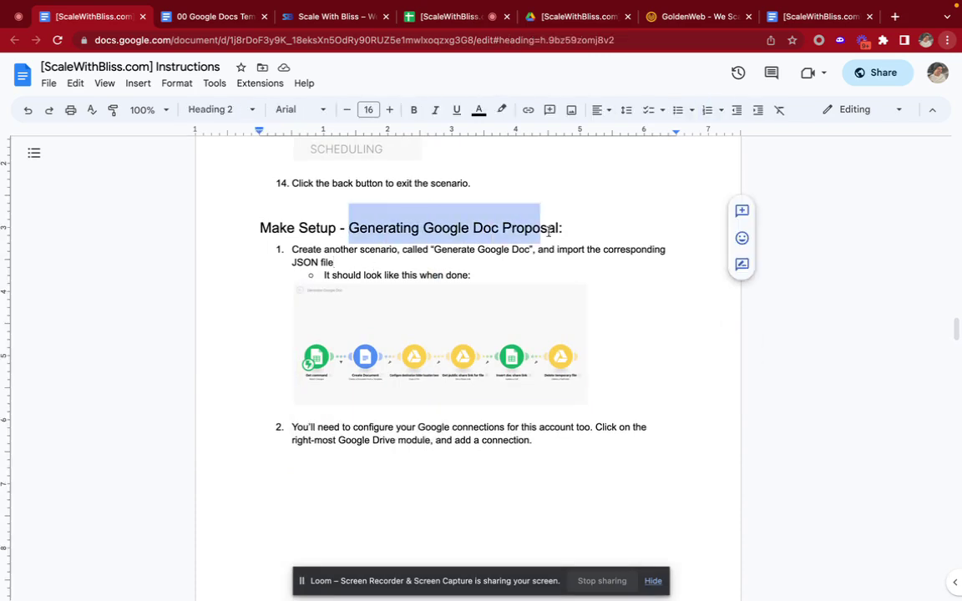
{"action": "left_click", "coordinate": [373, 353]}
- Inspect the Read Website workflow image and its blueprint import steps
{"action": "scroll", "coordinate": [362, 463], "scroll_direction": "down", "scroll_amount": 5}
{"action": "scroll", "coordinate": [361, 462], "scroll_direction": "up", "scroll_amount": 15}
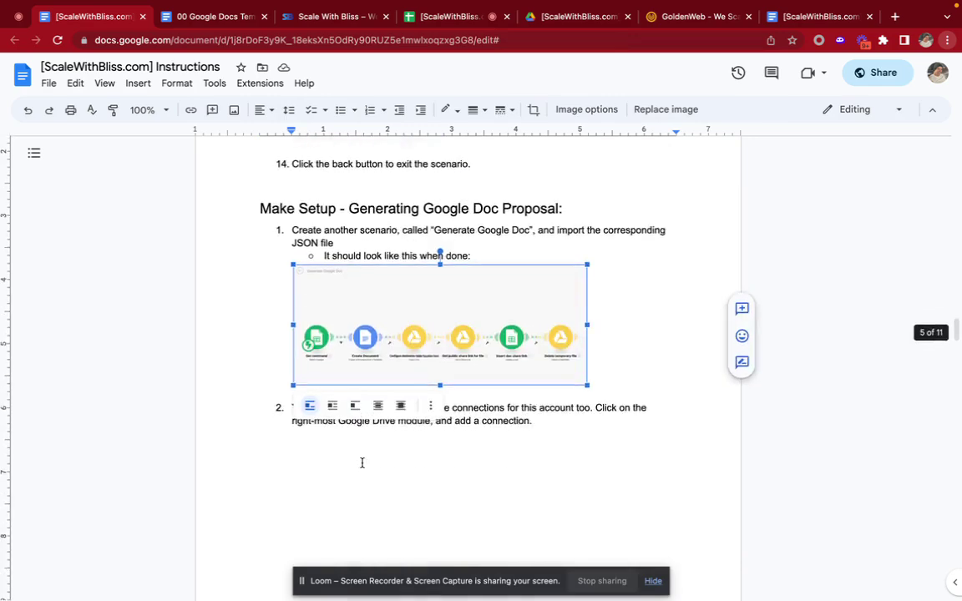
{"action": "scroll", "coordinate": [361, 463], "scroll_direction": "up", "scroll_amount": 20}
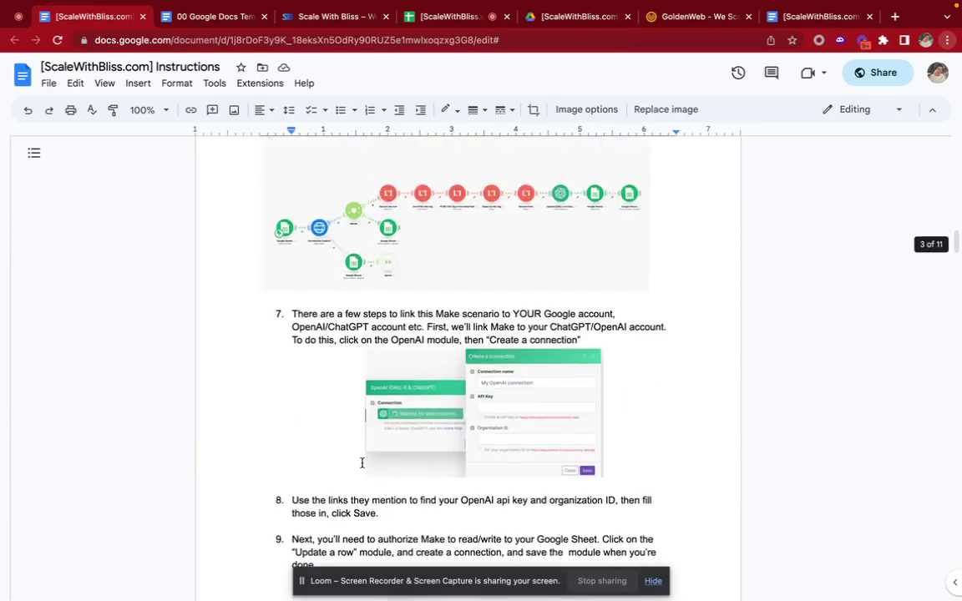
{"action": "scroll", "coordinate": [376, 387], "scroll_direction": "up", "scroll_amount": 1}
{"action": "left_click", "coordinate": [406, 319]}
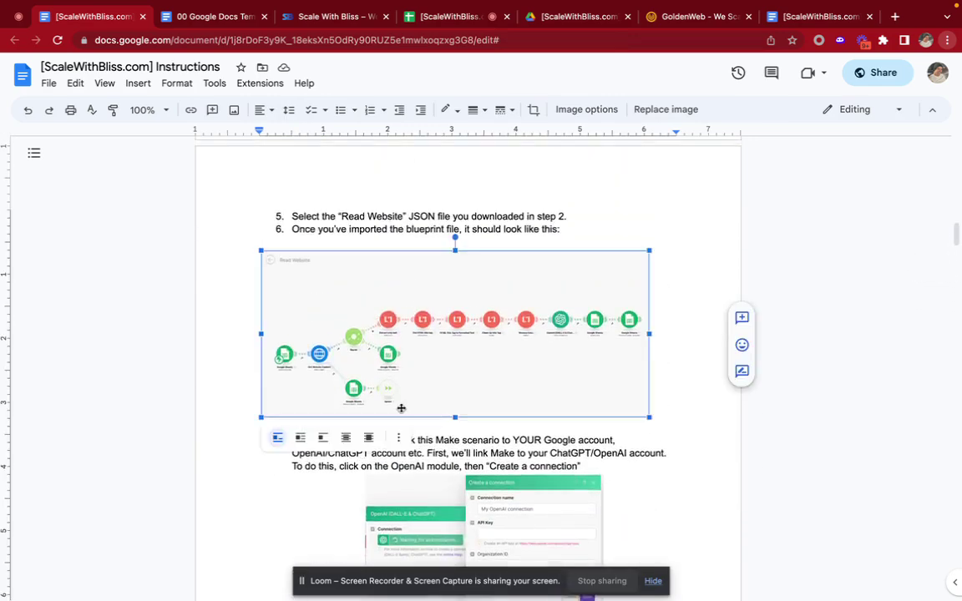
{"action": "scroll", "coordinate": [401, 411], "scroll_direction": "up", "scroll_amount": 3}
{"action": "scroll", "coordinate": [400, 412], "scroll_direction": "up", "scroll_amount": 2}
{"action": "scroll", "coordinate": [401, 411], "scroll_direction": "down", "scroll_amount": 5}
{"action": "key", "text": "ctrl+Left"}
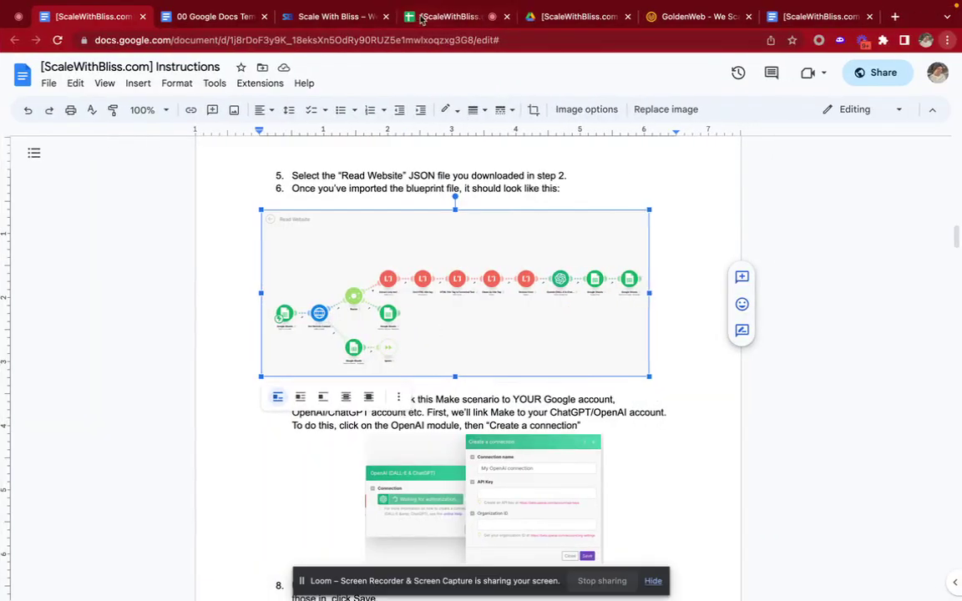
- Switch to the Google Sheets tab showing GoldenWeb's completed row 3
{"action": "left_click", "coordinate": [377, 17]}
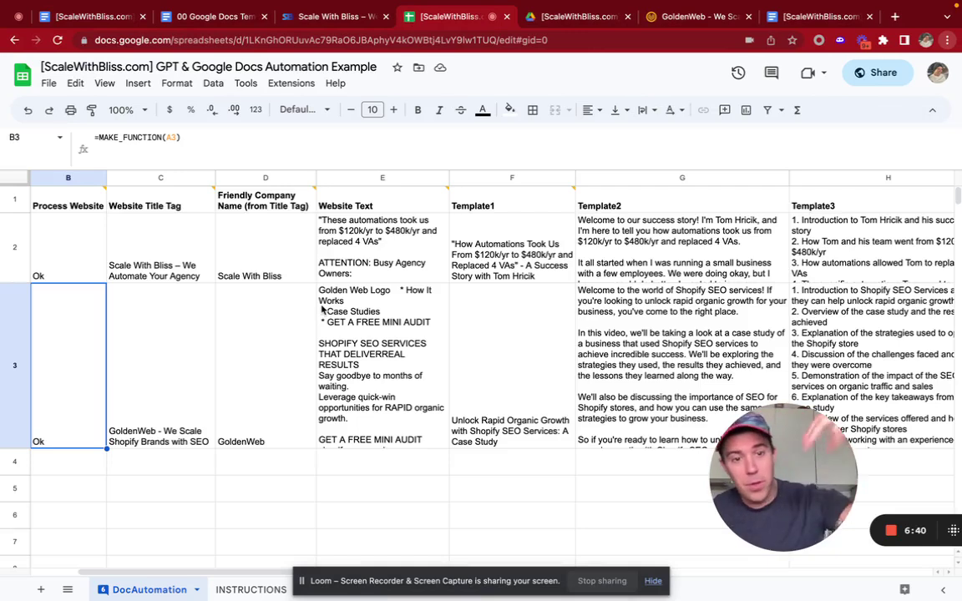